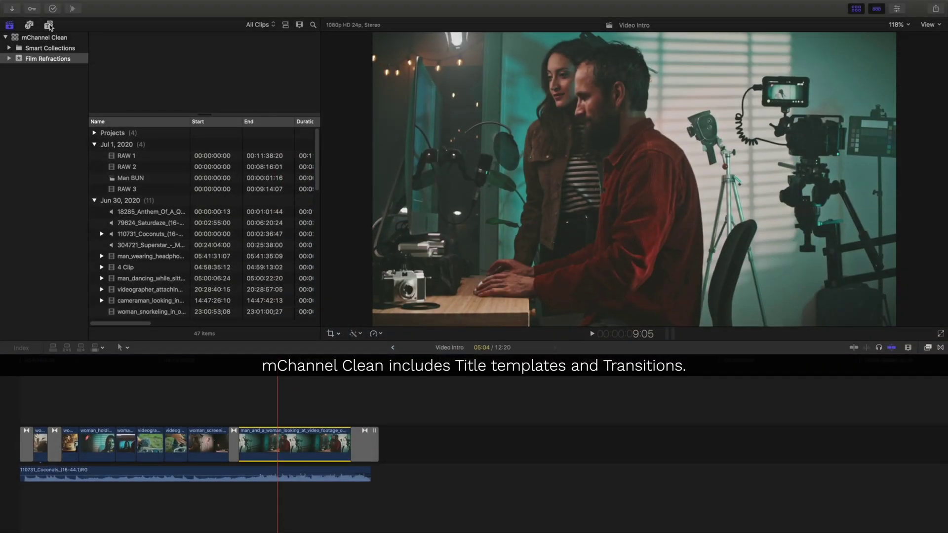
Show the mChannel Clean title templates and preview the Intro 03 thumbnail.
click(49, 25)
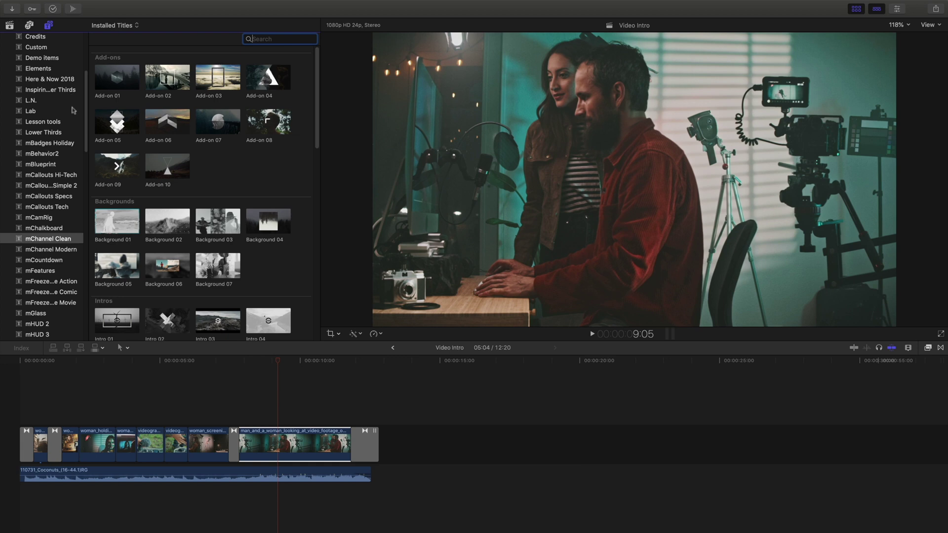
click(78, 240)
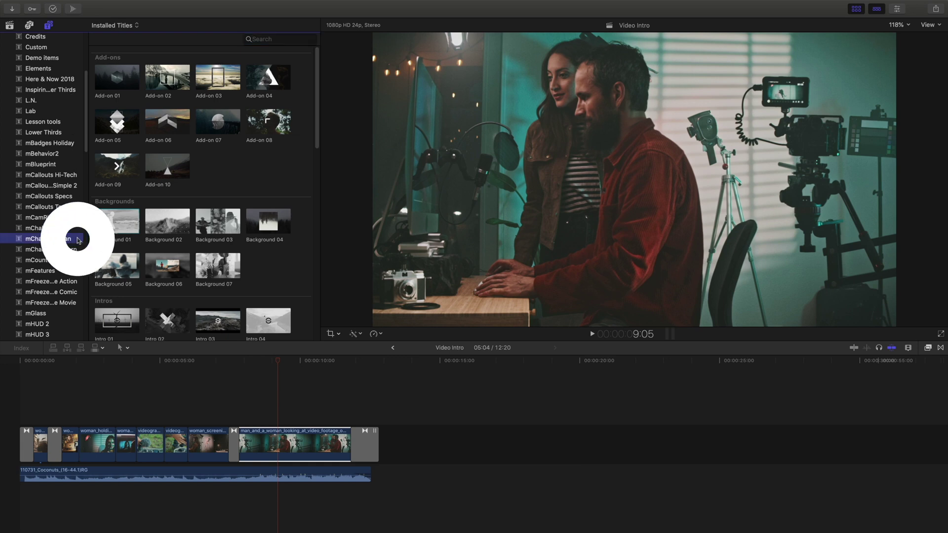
drag(314, 51, 322, 257)
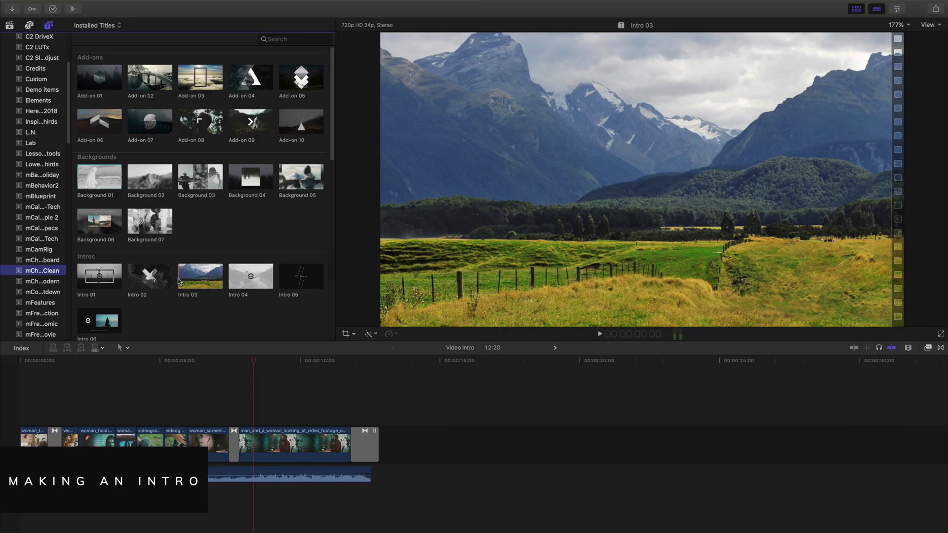
click(179, 281)
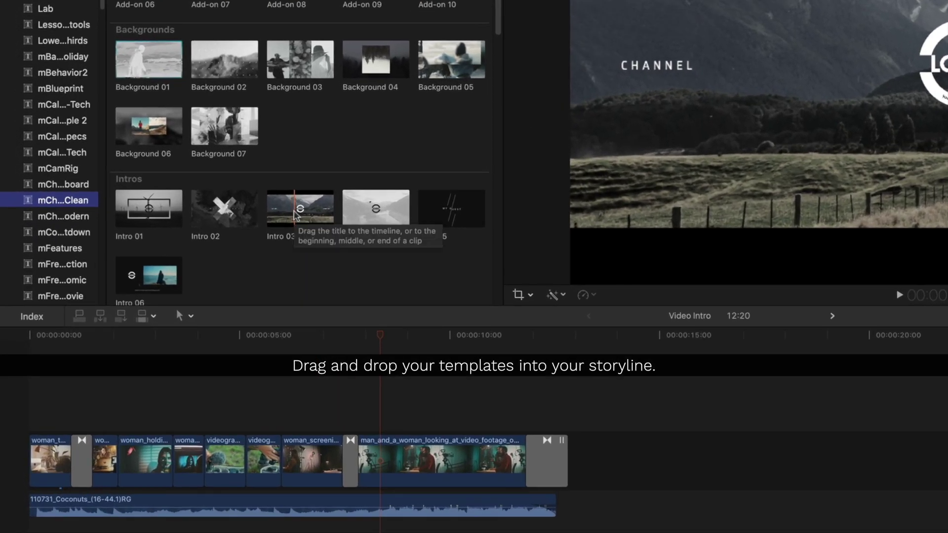
Add Intro 03 at the start of the timeline and play it from the beginning.
drag(295, 216, 31, 396)
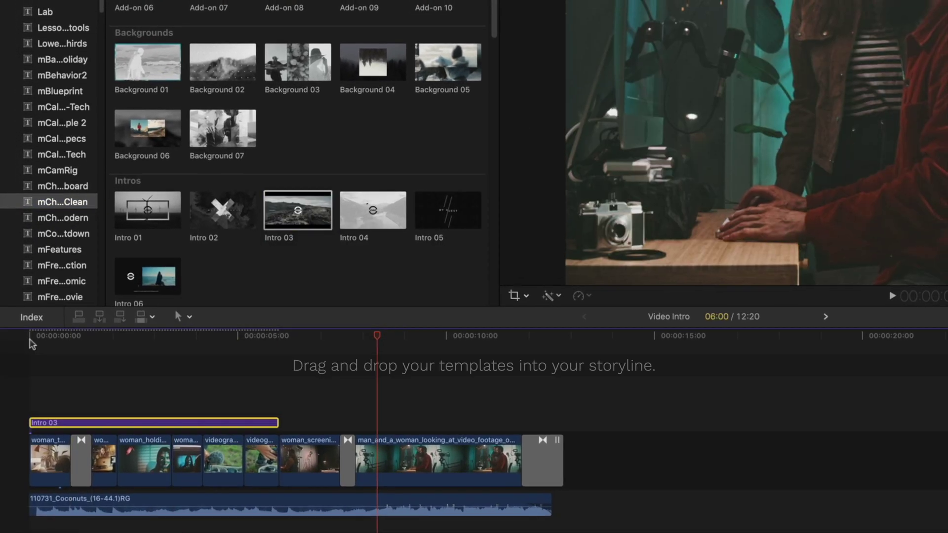
click(31, 340)
key(space)
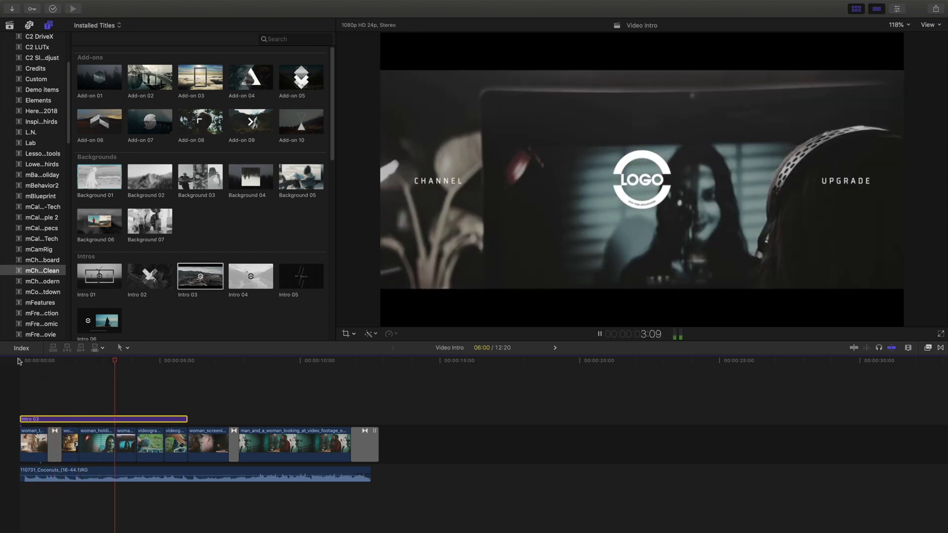
key(space)
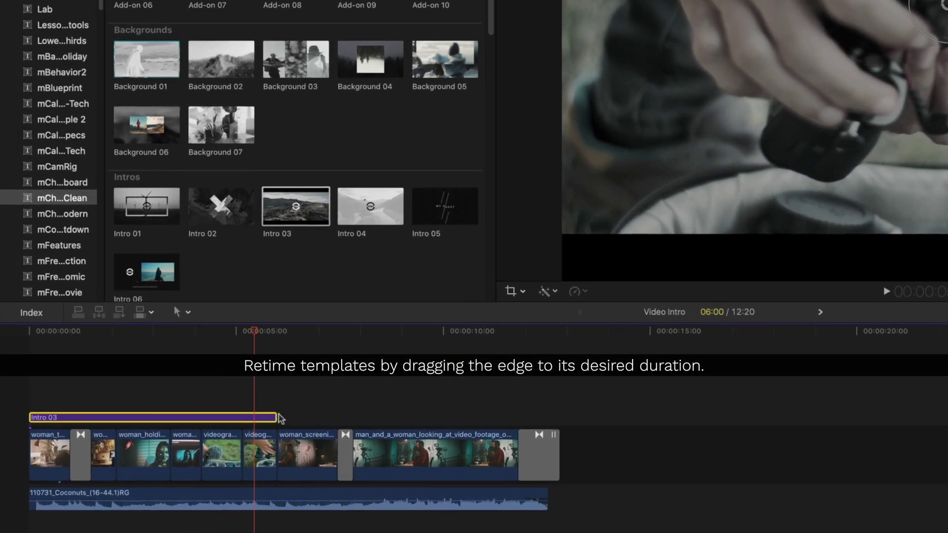
Trim Intro 03 to about four seconds (4:09) and replay it from the start.
drag(186, 419, 186, 418)
drag(277, 418, 201, 417)
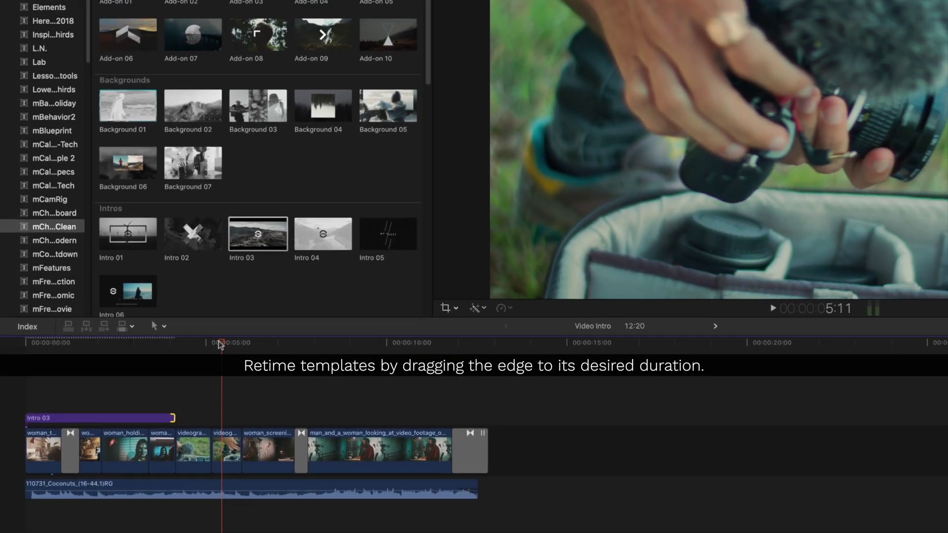
drag(220, 343, 26, 346)
key(space)
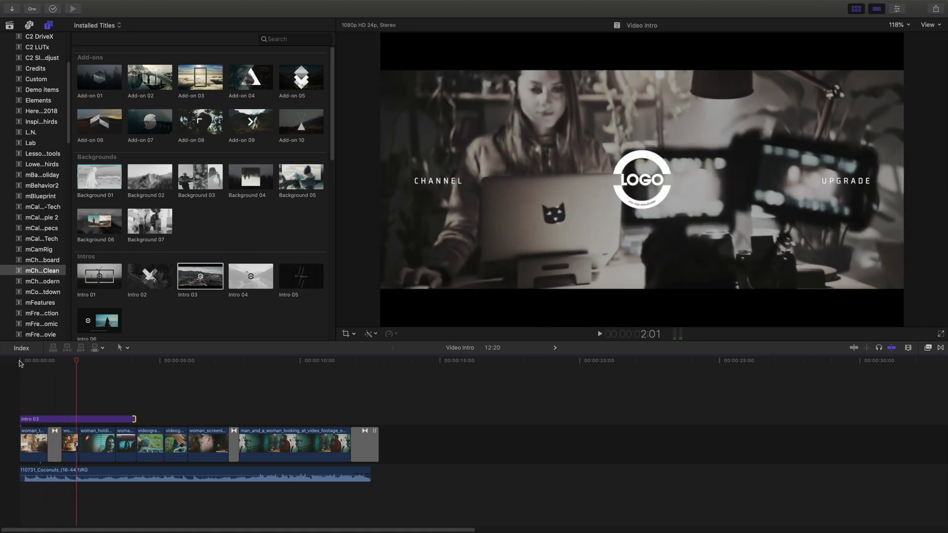
click(69, 419)
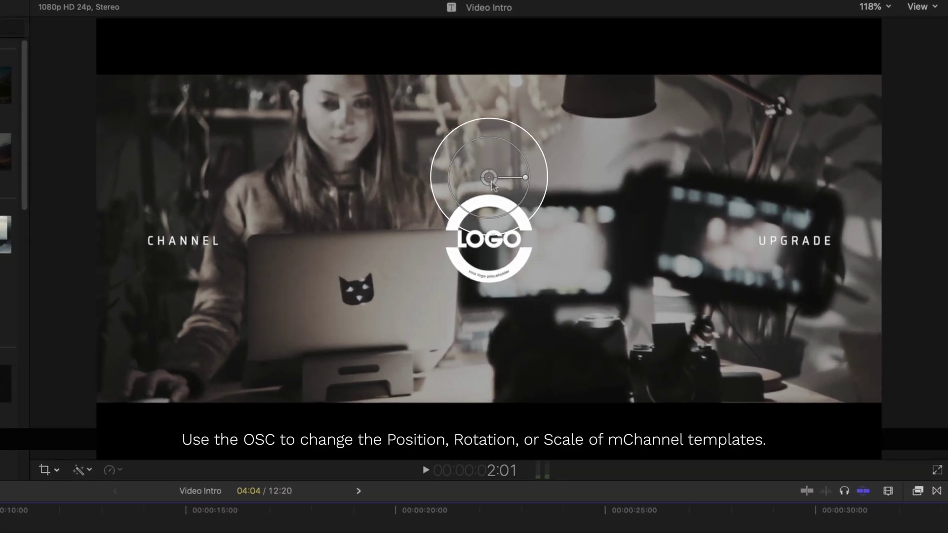
drag(492, 184, 525, 172)
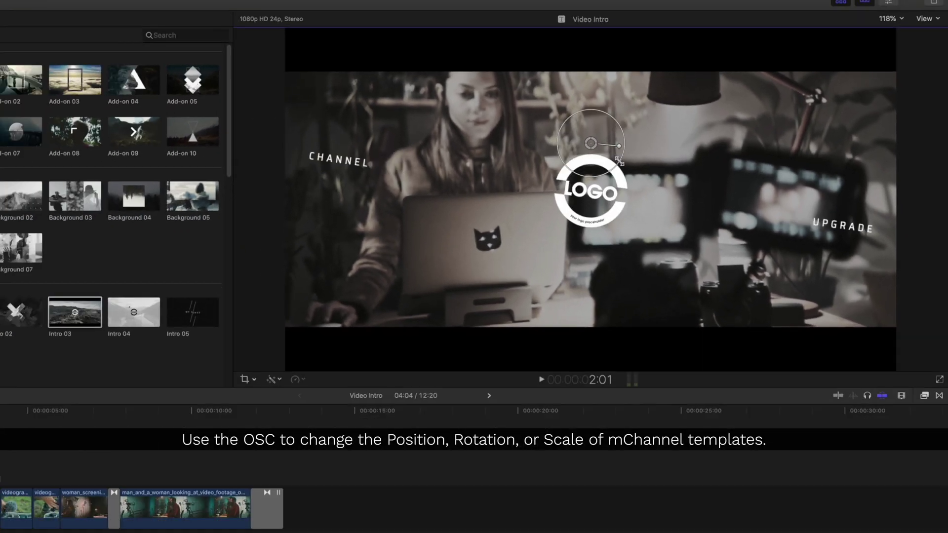
key(super+z)
key(super+z)
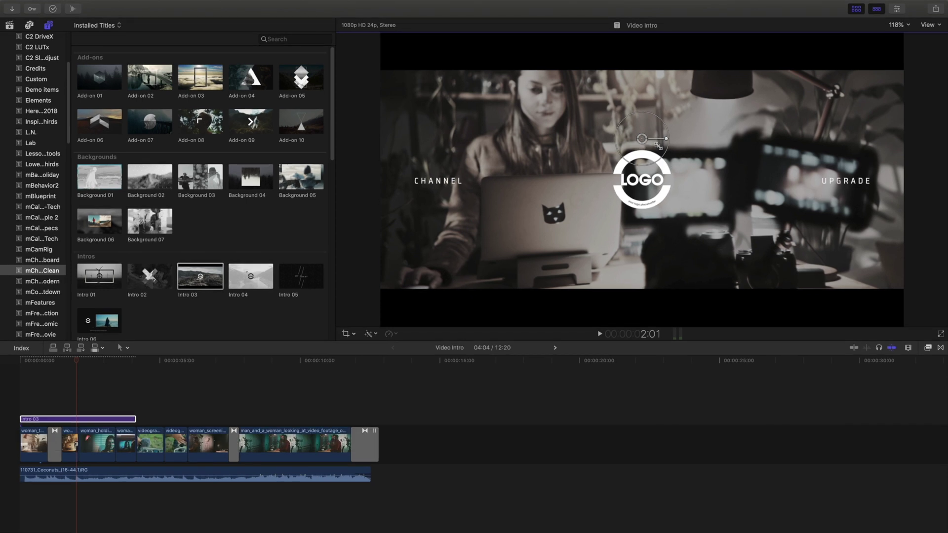
Set Intro 03's Intro Type to Logo after trying Text, and begin choosing a logo clip.
click(897, 11)
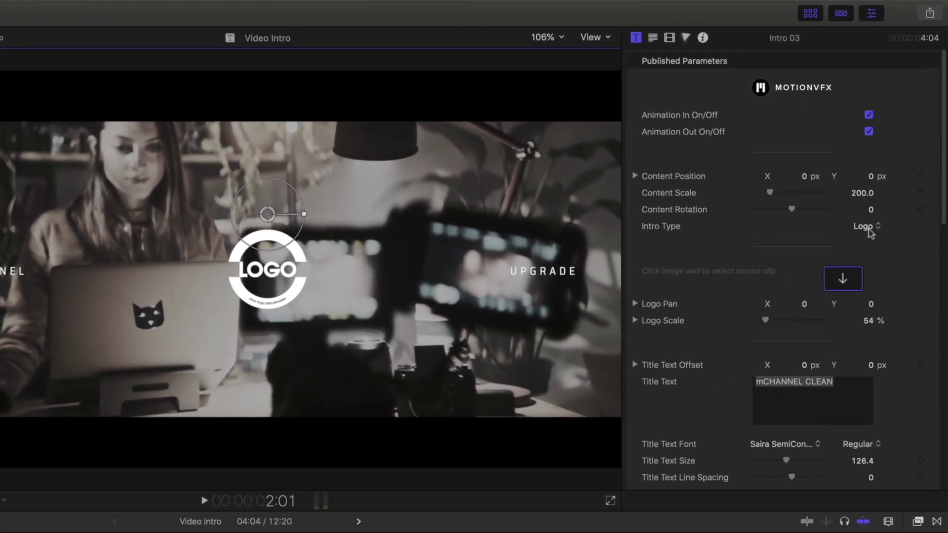
click(895, 156)
click(869, 239)
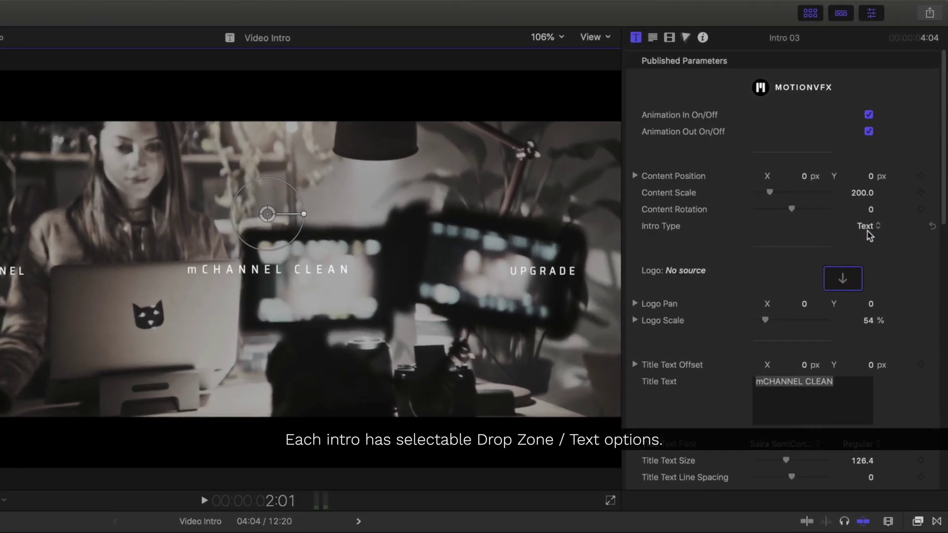
click(868, 215)
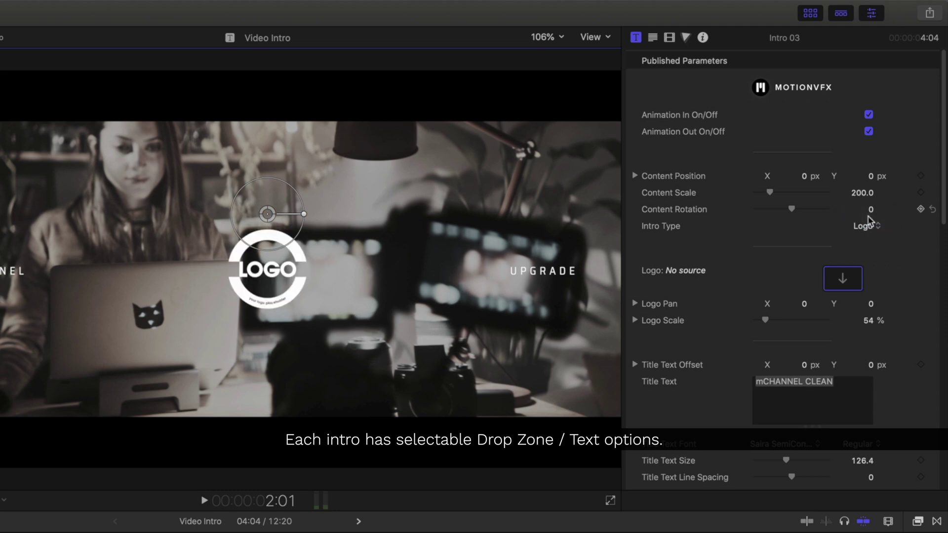
click(846, 279)
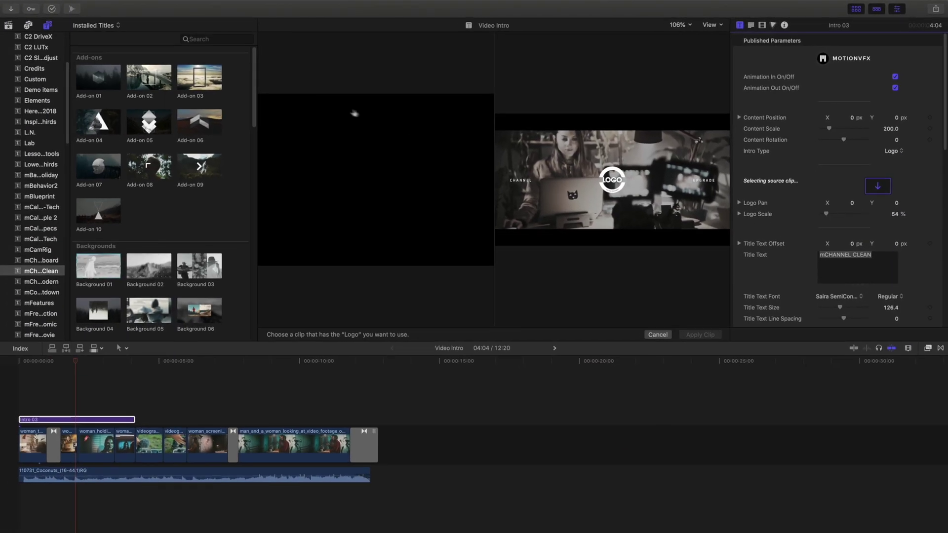
Apply the logo2 clip as the Intro 03 logo and play the intro back.
click(9, 25)
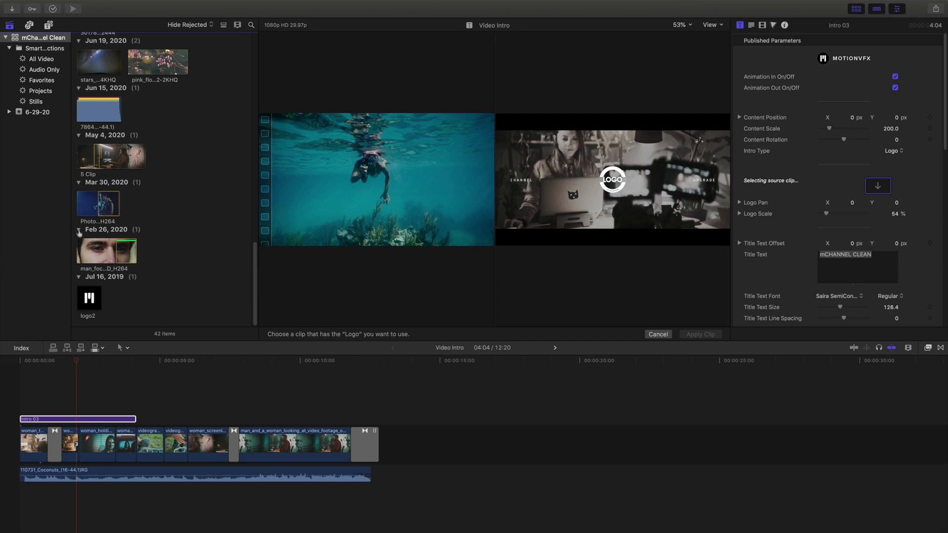
click(87, 296)
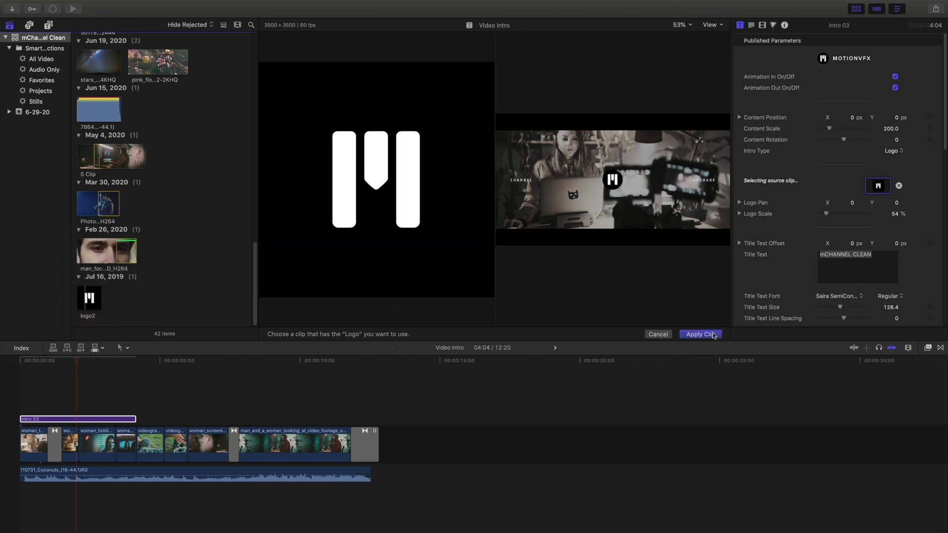
click(713, 335)
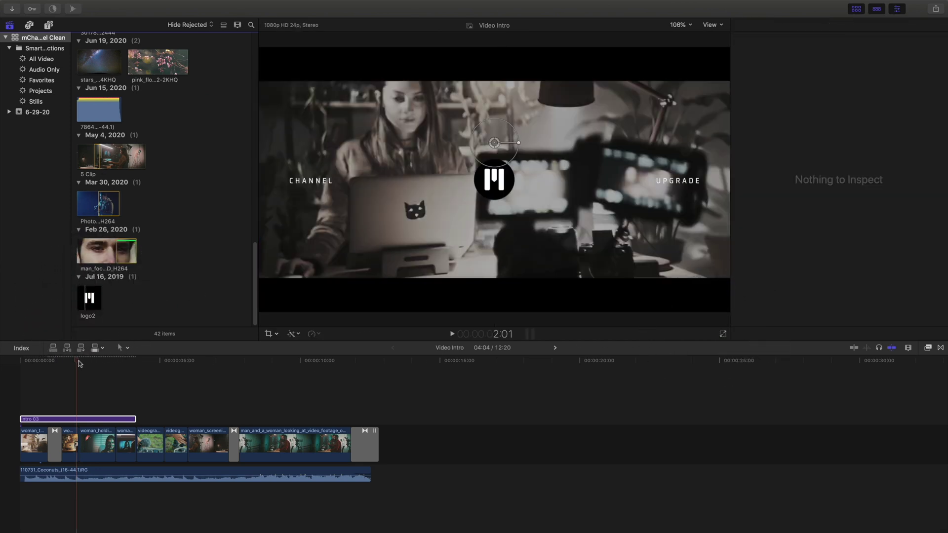
key(Home)
key(space)
key(super+4)
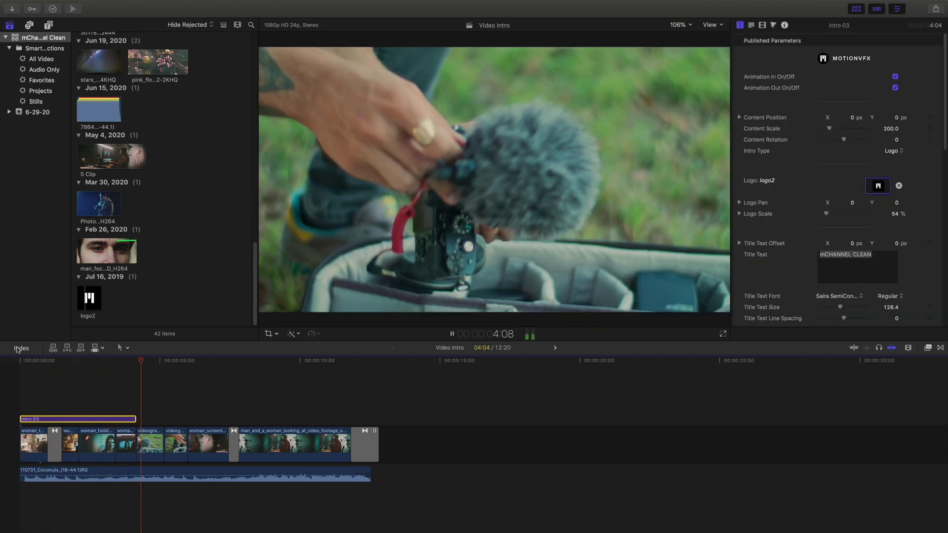
Uncheck Intro Text 1 (CHANNEL) and Intro Text 2 (UPGRADE) on Intro 03.
click(132, 422)
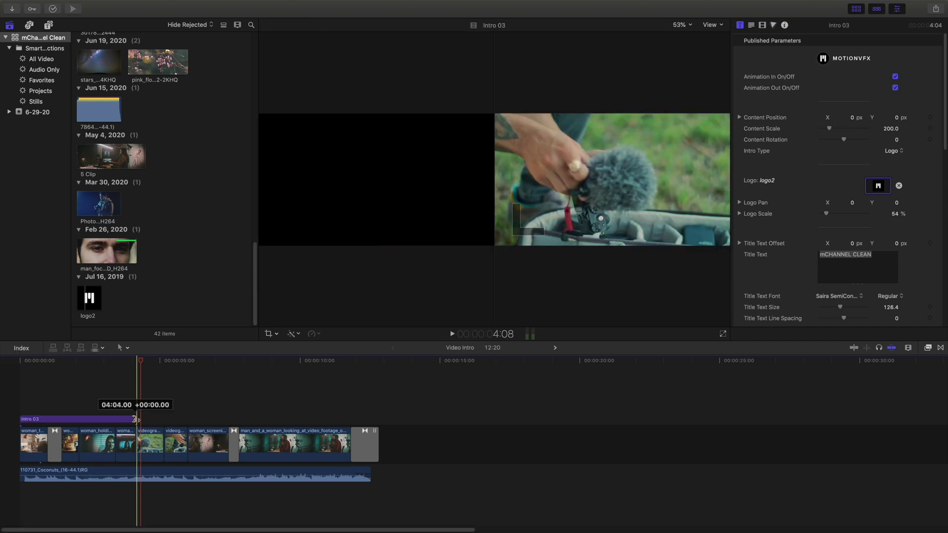
click(75, 360)
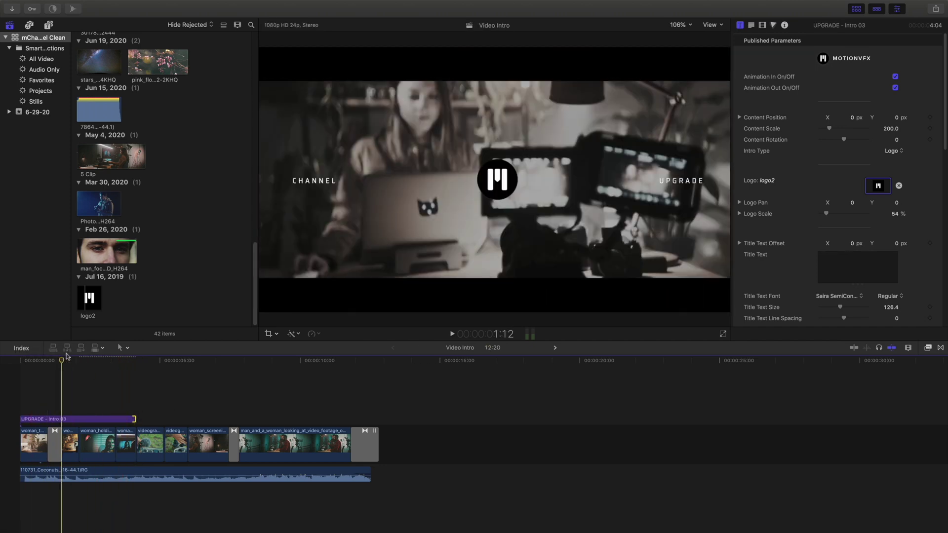
scroll(808, 267, down, 5)
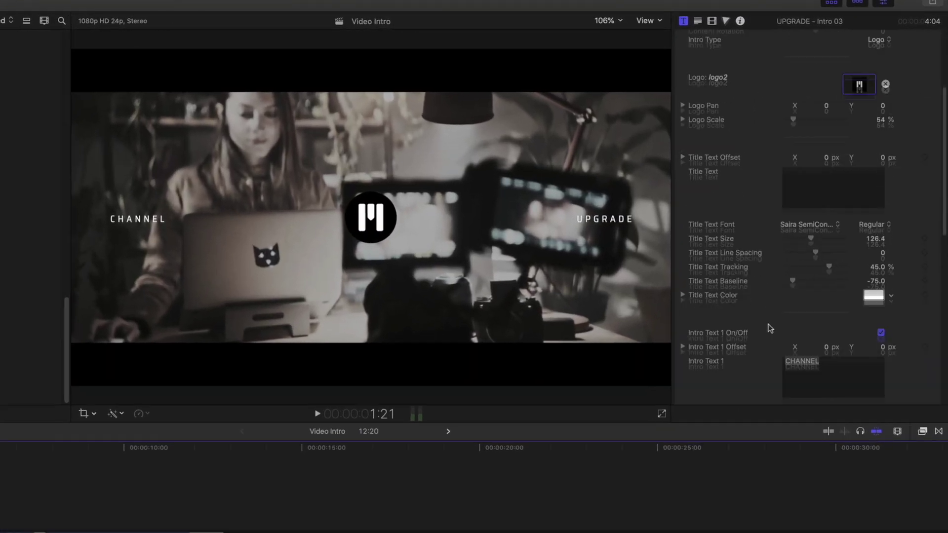
scroll(769, 328, down, 3)
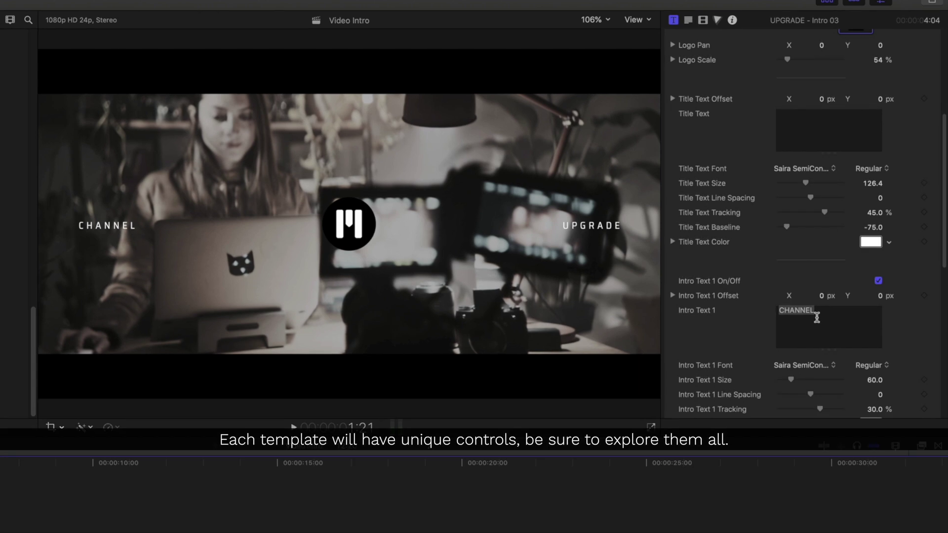
click(878, 280)
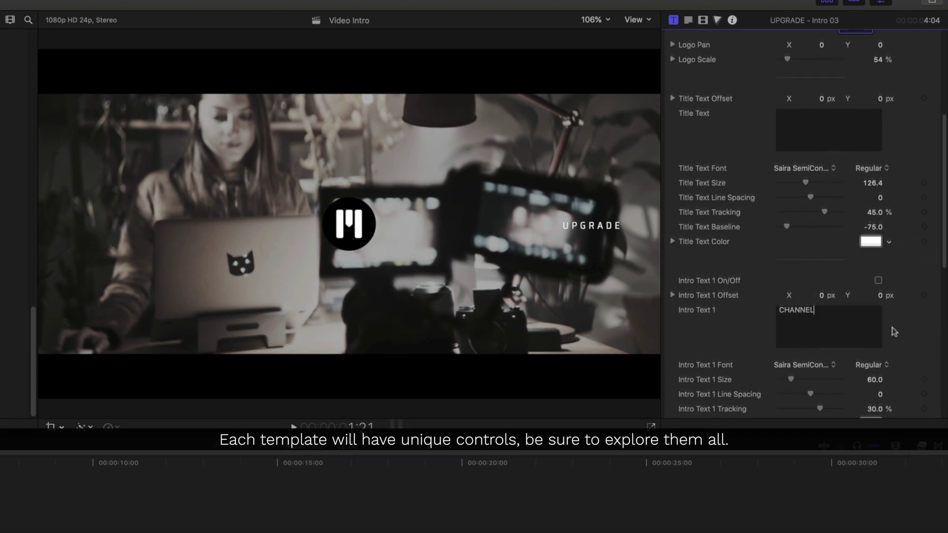
scroll(893, 327, down, 4)
click(878, 290)
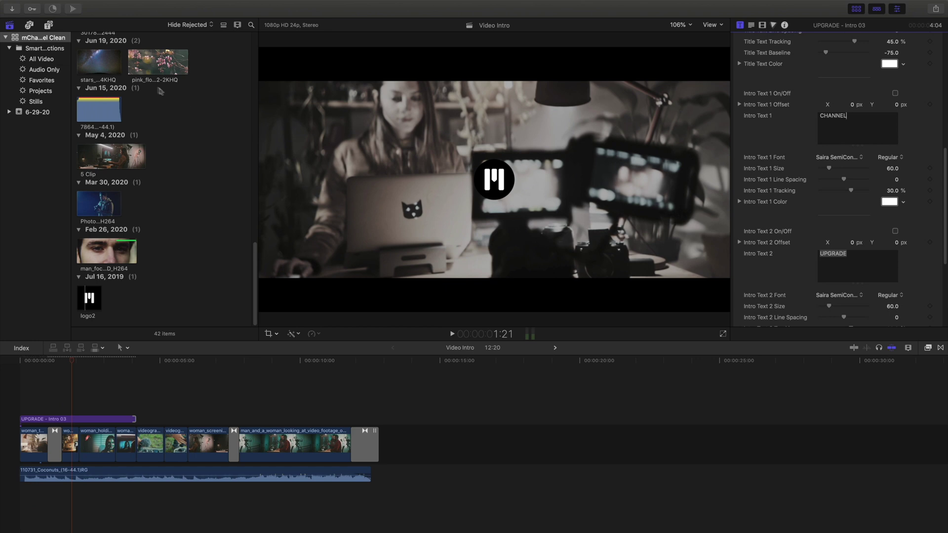
Add the Add-on 02 title above the storyline and scrub to about 2:03.
click(48, 25)
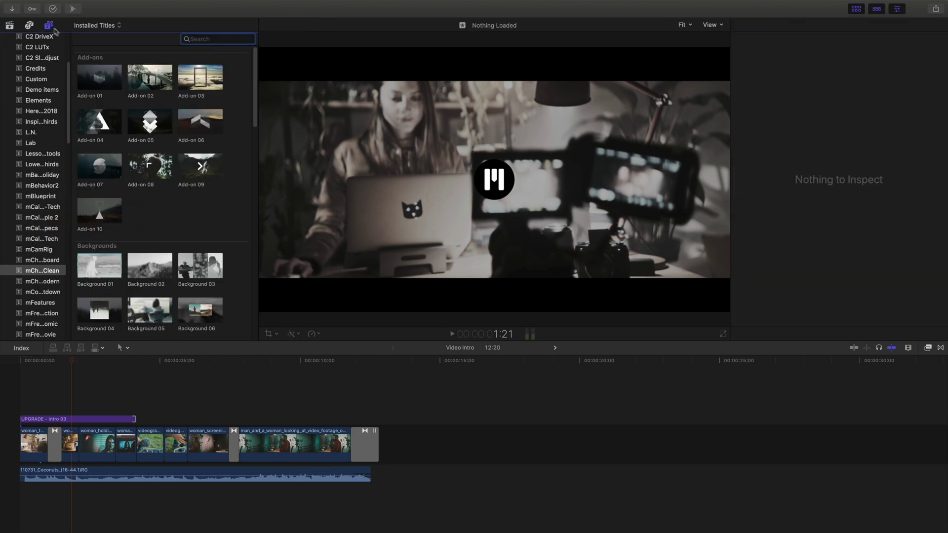
click(144, 79)
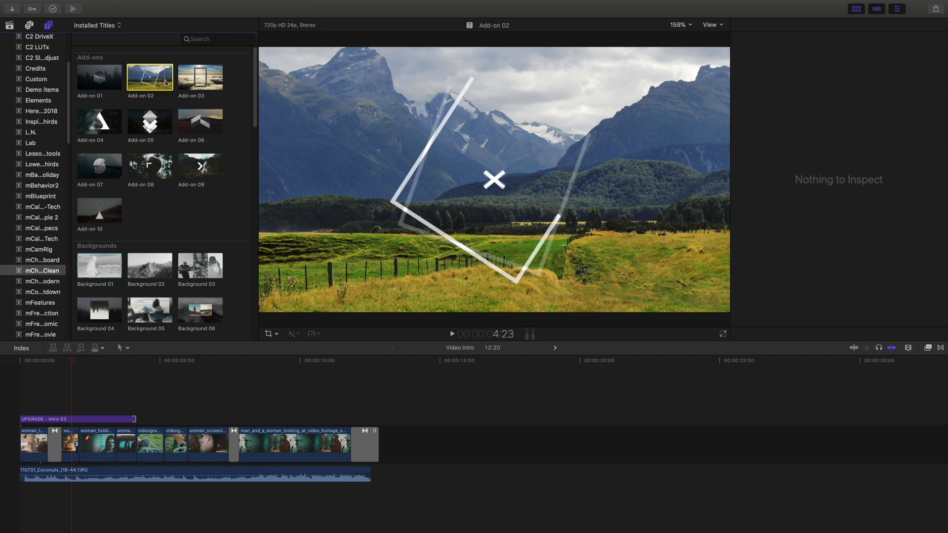
drag(79, 358, 135, 411)
drag(21, 359, 76, 363)
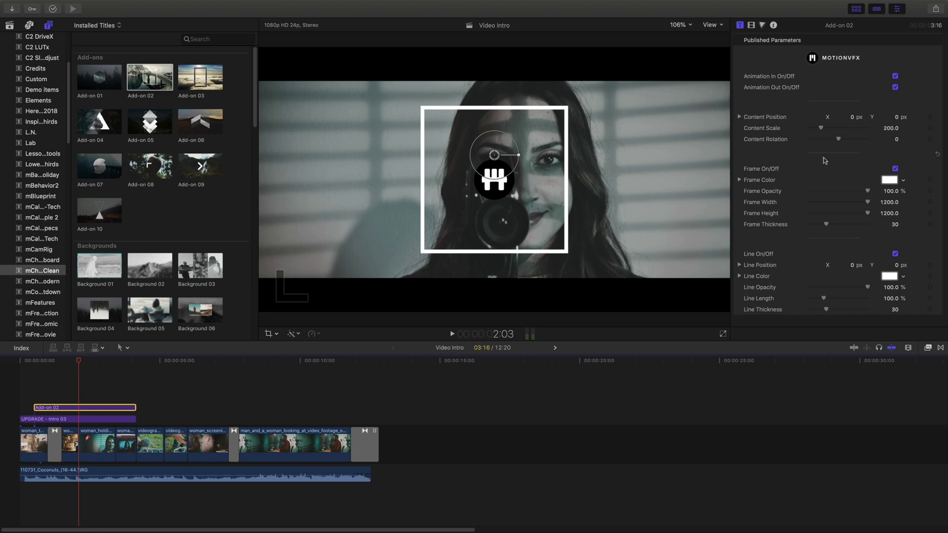
Give Add-on 02 rotation 0, scale 200, frame thickness 64 and line off, then replay.
drag(837, 141, 832, 131)
key(super+z)
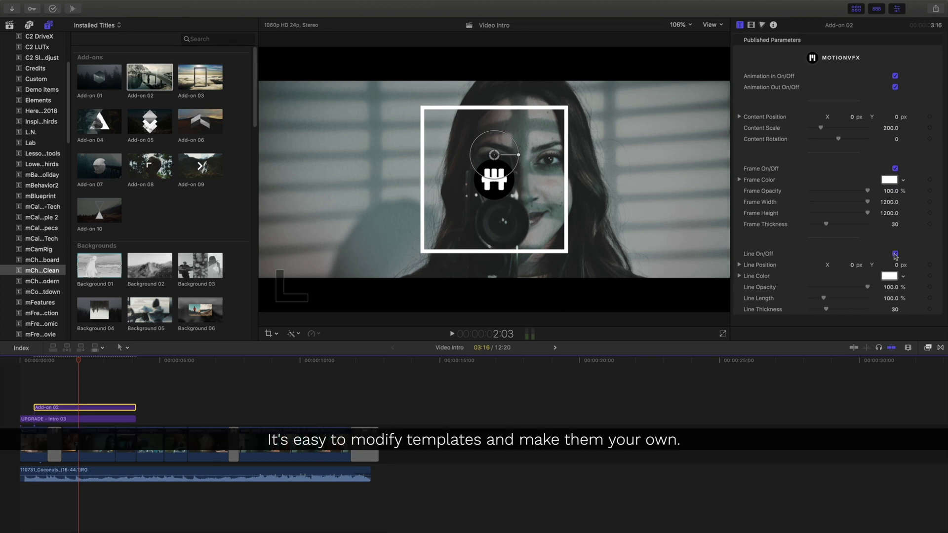
drag(889, 202, 892, 202)
drag(826, 225, 850, 225)
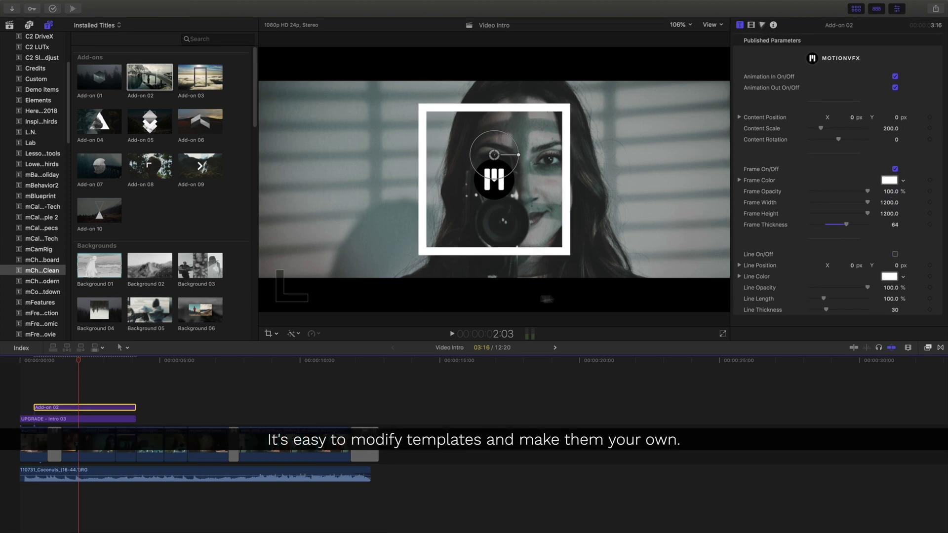
click(17, 361)
key(space)
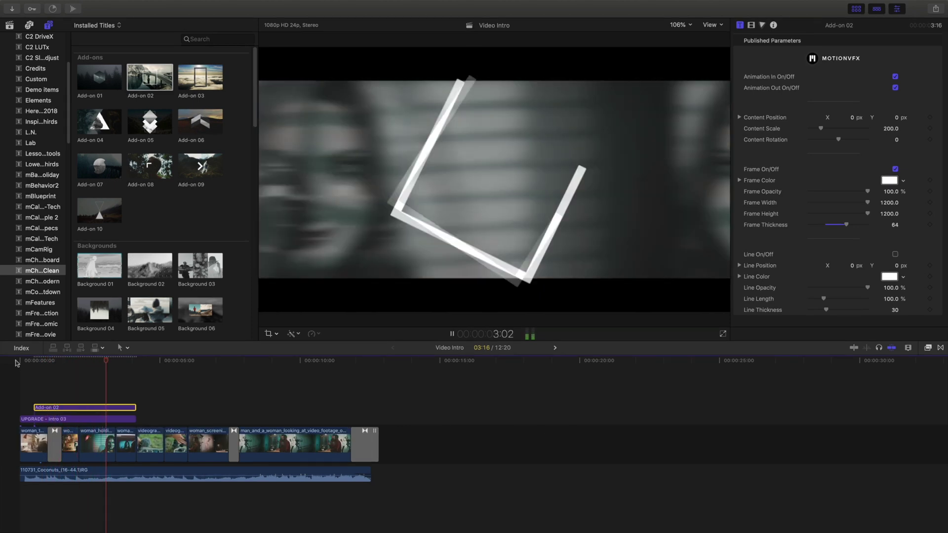
key(space)
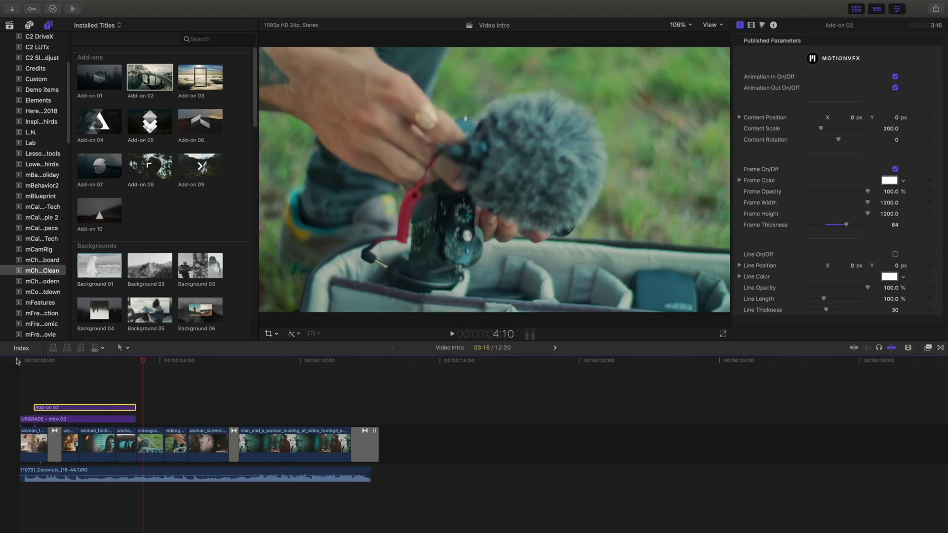
Add a shortened Social Media 01 title and move its Subscribe badge to the lower right.
drag(253, 131, 255, 309)
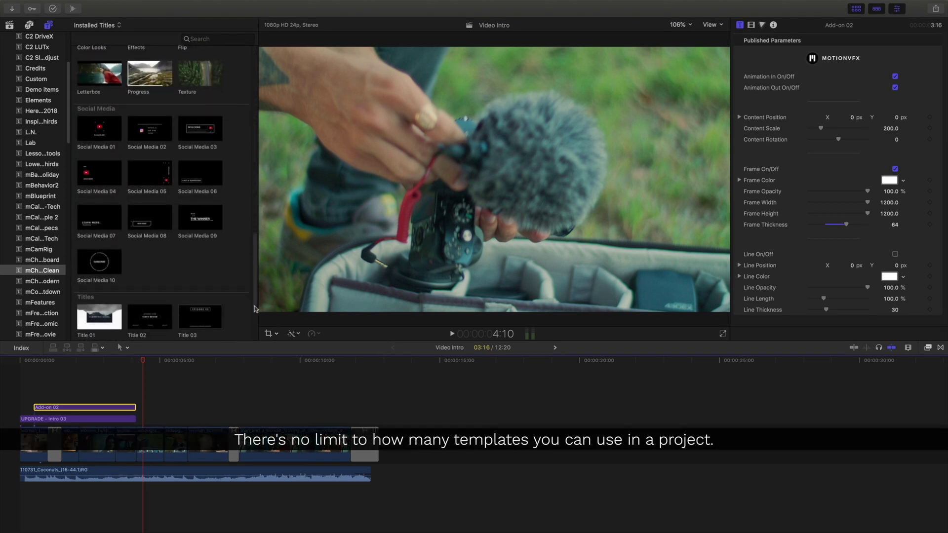
click(91, 135)
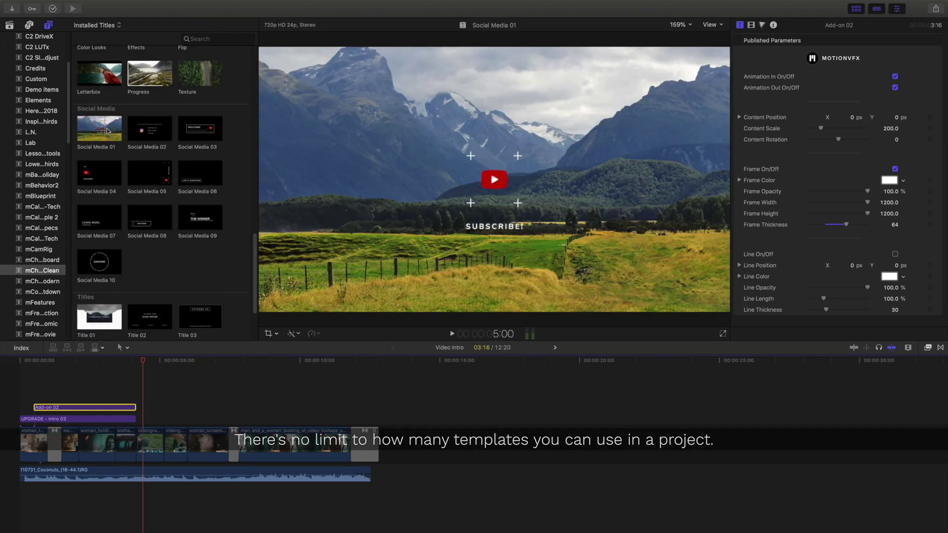
drag(90, 135, 143, 419)
drag(369, 419, 215, 420)
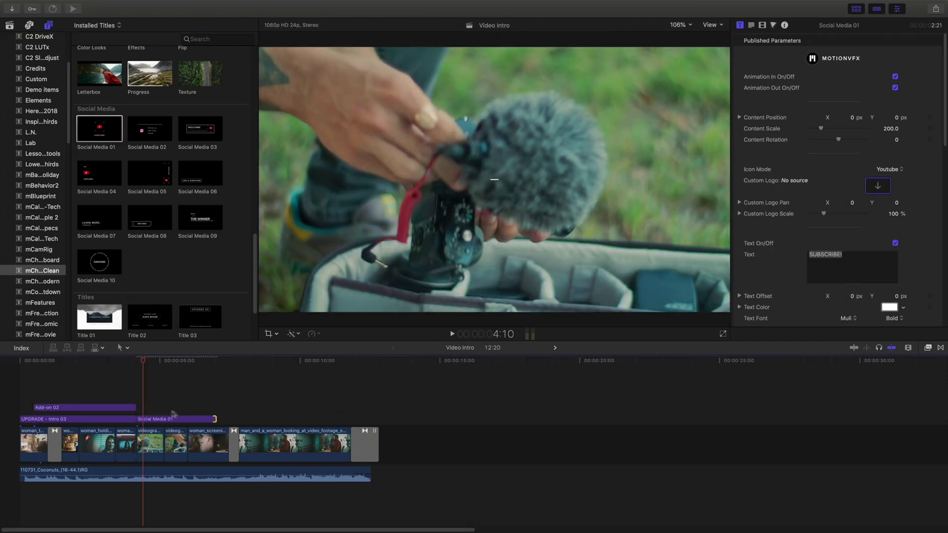
key(space)
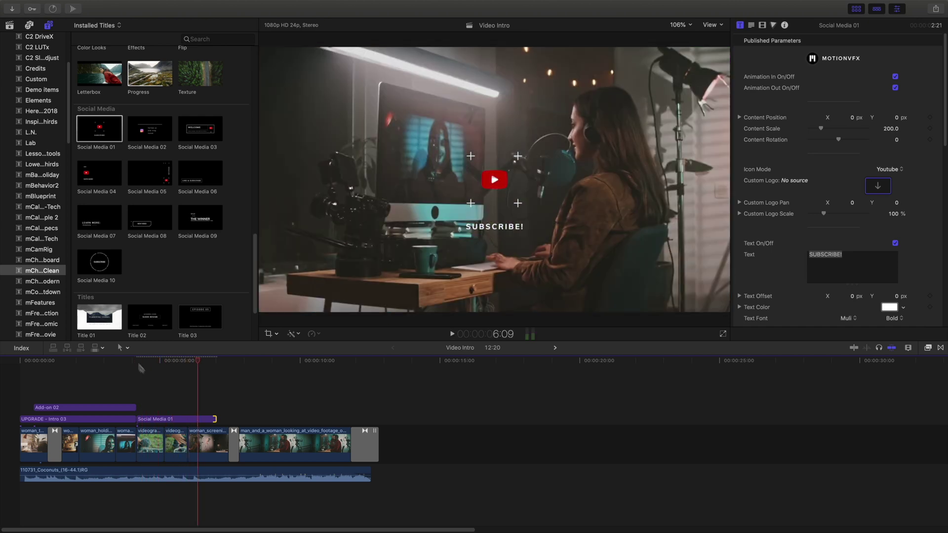
drag(495, 137, 677, 205)
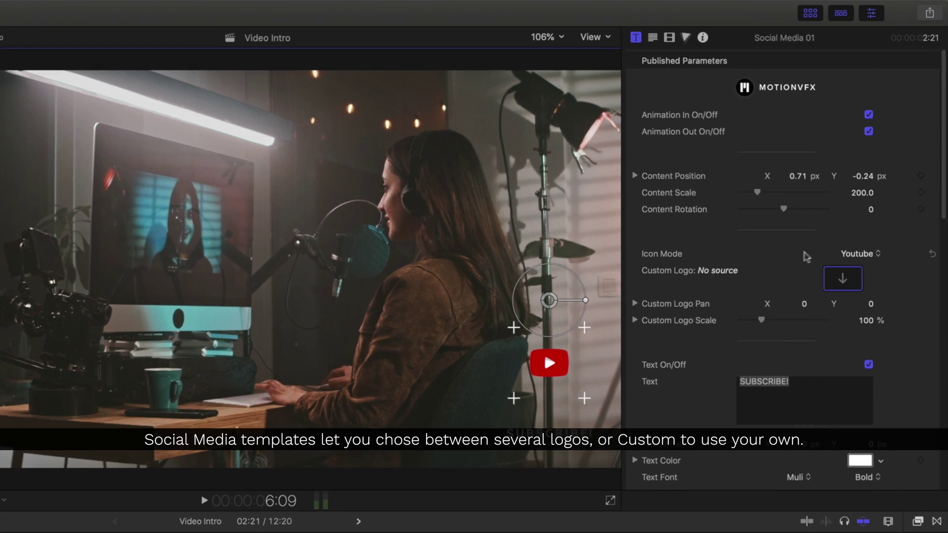
click(864, 253)
click(865, 267)
click(867, 254)
click(868, 266)
click(869, 254)
click(870, 266)
click(872, 255)
click(871, 266)
click(872, 255)
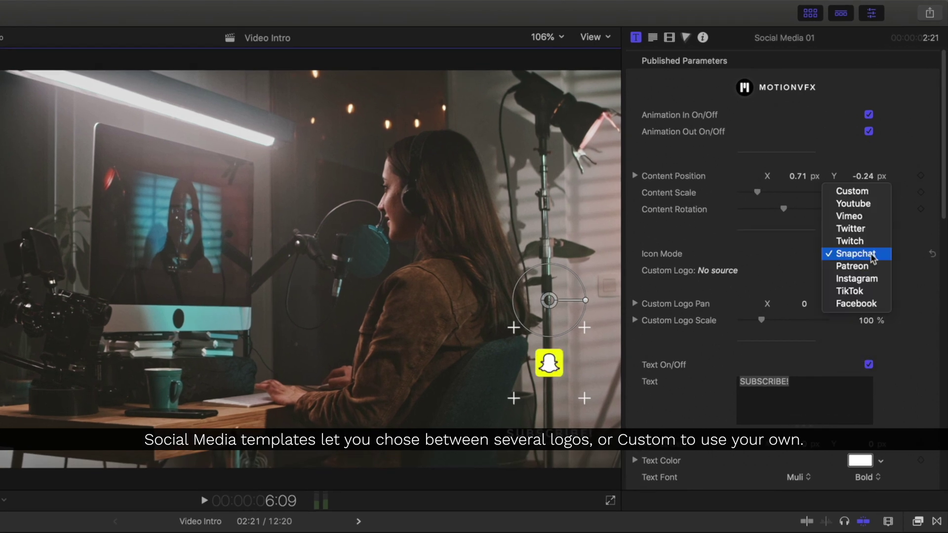
click(873, 291)
click(870, 253)
click(861, 153)
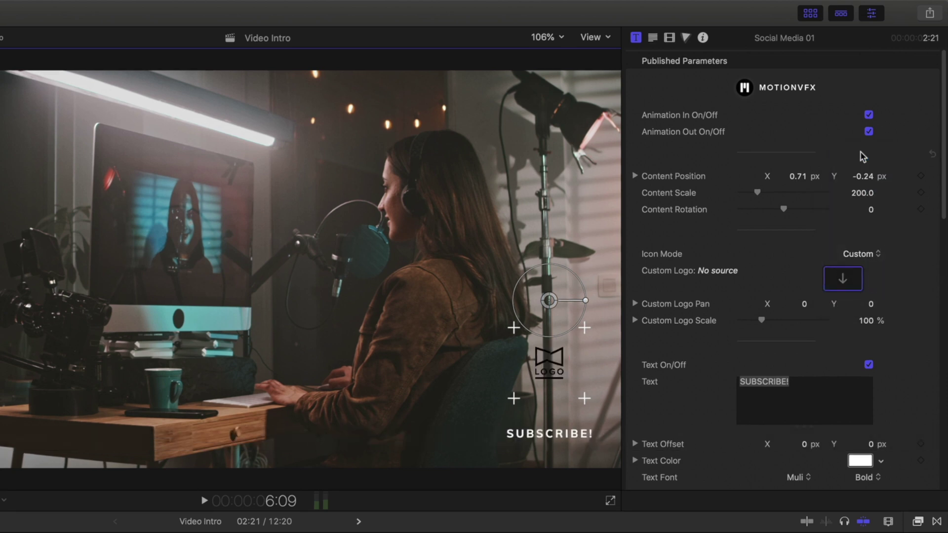
click(863, 253)
click(865, 265)
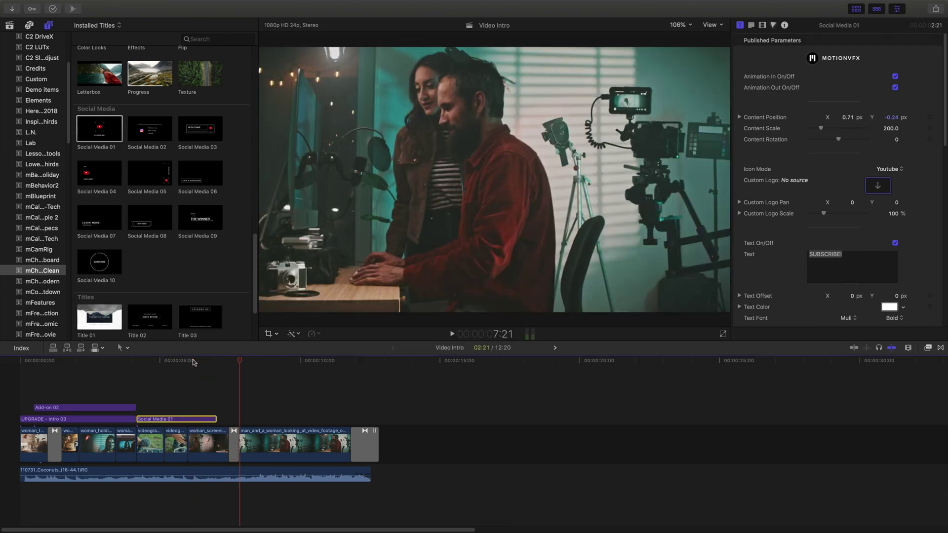
Add Title 02 with subtitle STUDIO GEMINI and description EDITING, CINEMATOGRAPHY, LIGHTING.
drag(150, 319, 218, 390)
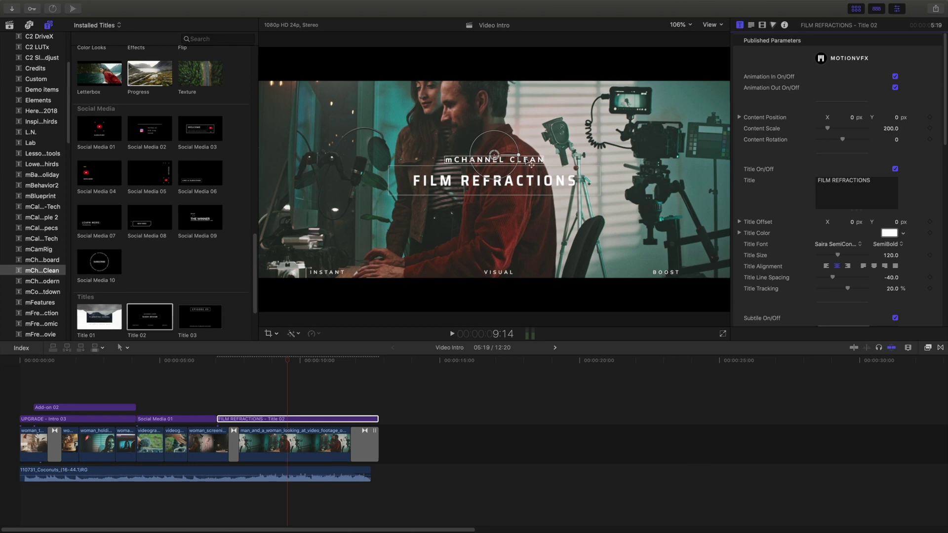
double_click(530, 161)
text(STUDIO GEMINI)
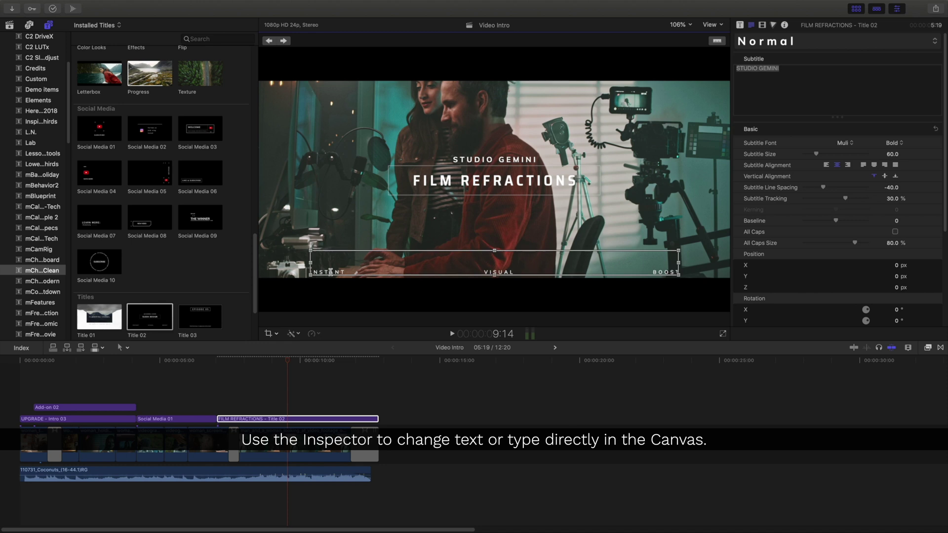
triple_click(331, 272)
text(EDITING CINEMATOGRAPHY LIGHTING)
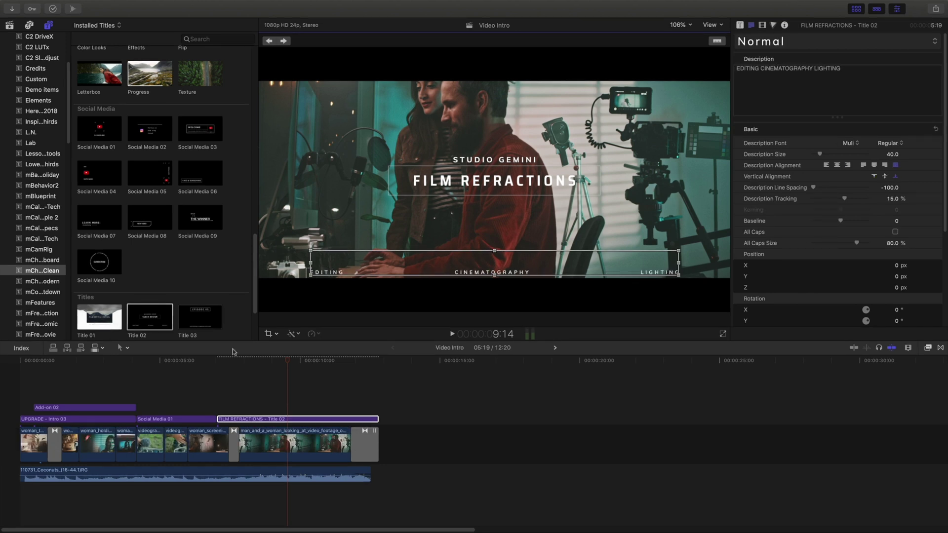
key(space)
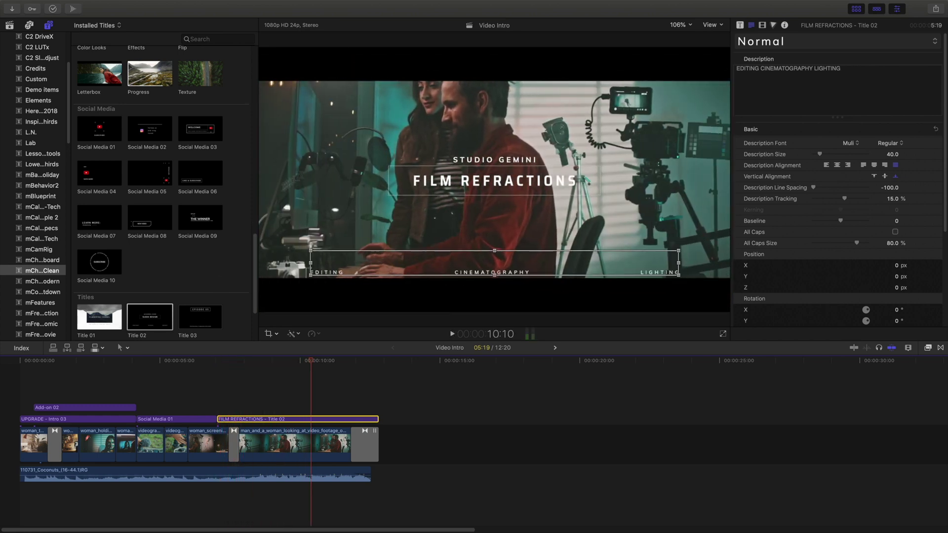
Move the footage clip under the title to Y position -161 px.
click(324, 434)
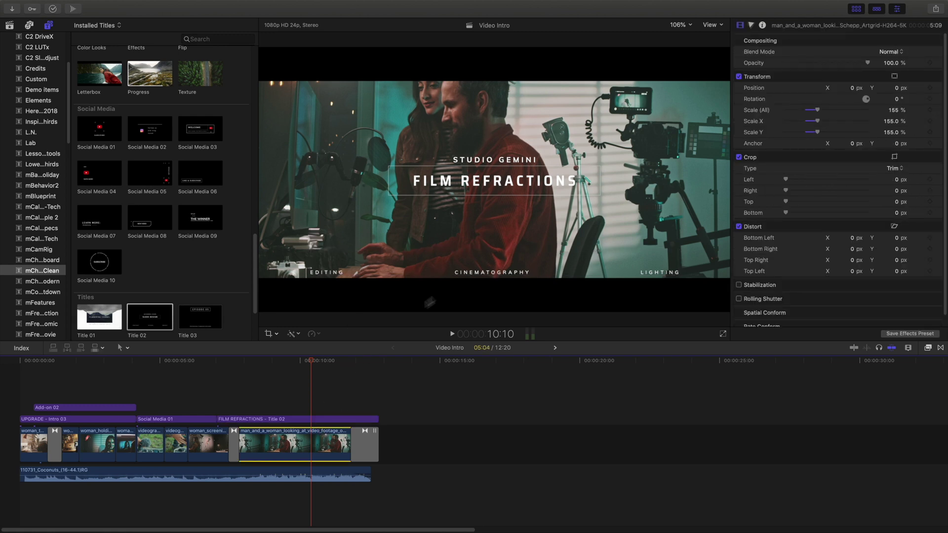
drag(898, 90, 896, 164)
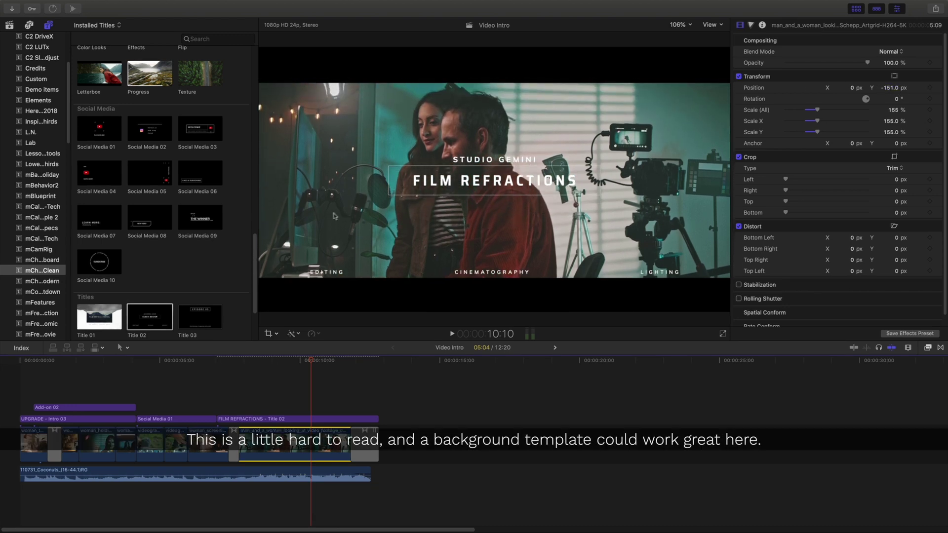
scroll(232, 140, up, 10)
Put Background 02 beneath the FILM REFRACTIONS title and trim both clips to match.
scroll(231, 140, up, 4)
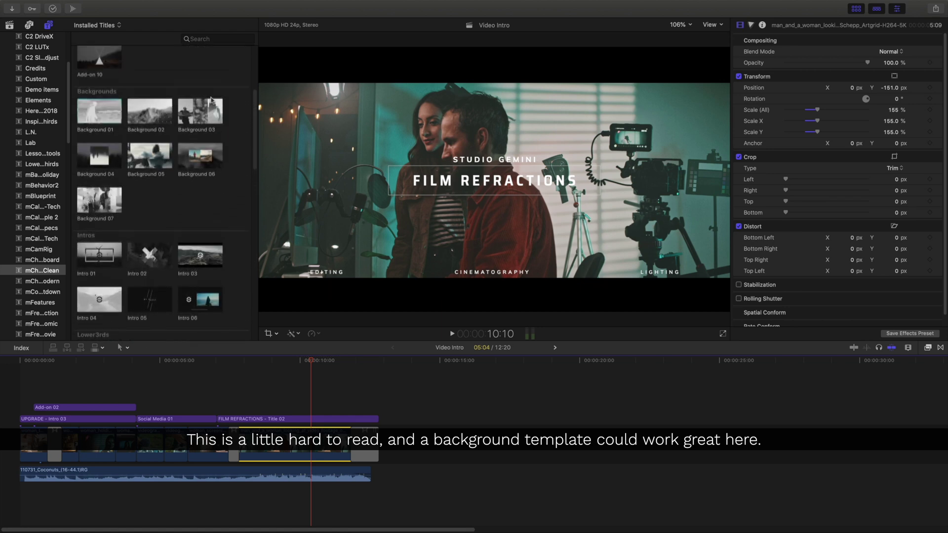
drag(154, 119, 224, 424)
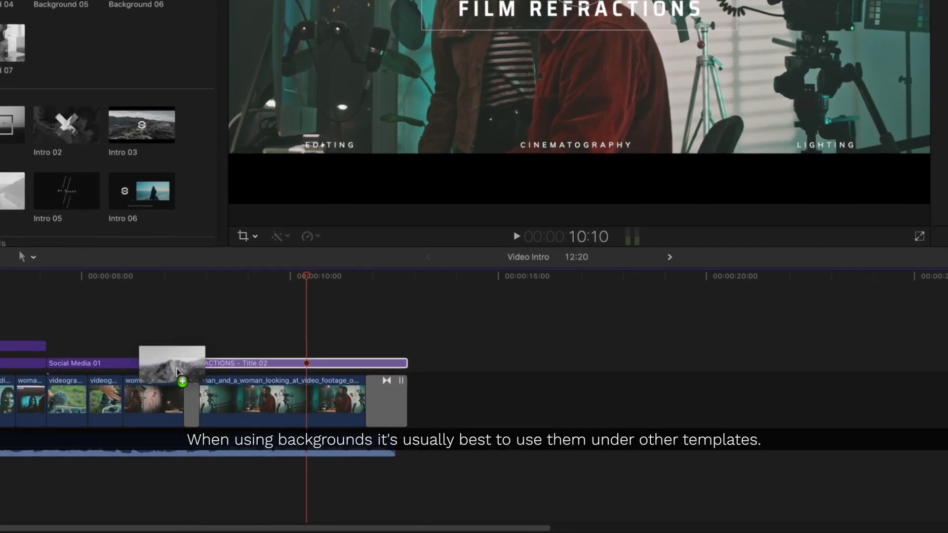
drag(177, 372, 168, 368)
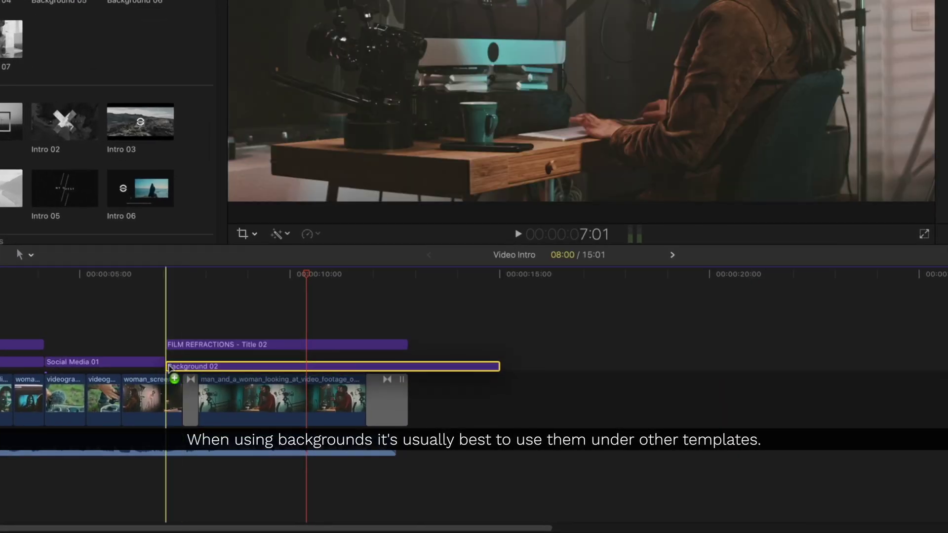
drag(498, 367, 407, 366)
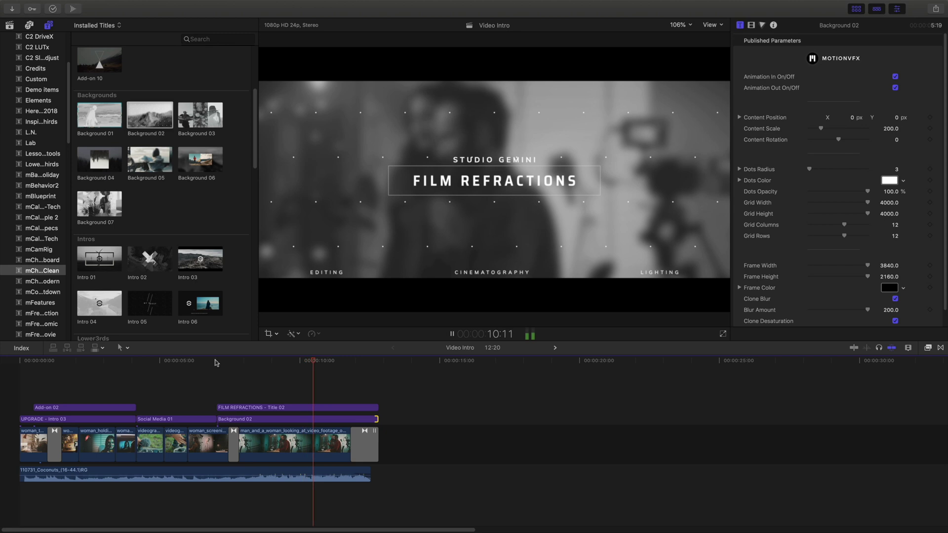
key(space)
scroll(215, 393, right, 1)
drag(277, 408, 257, 408)
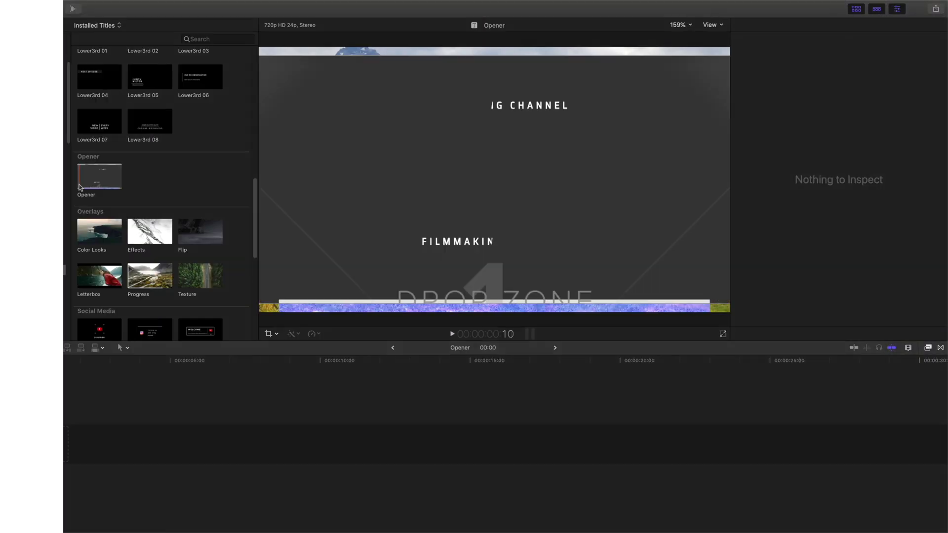
Add the Opener title to the timeline as a roughly 10-second clip and play its animation.
drag(105, 186, 28, 420)
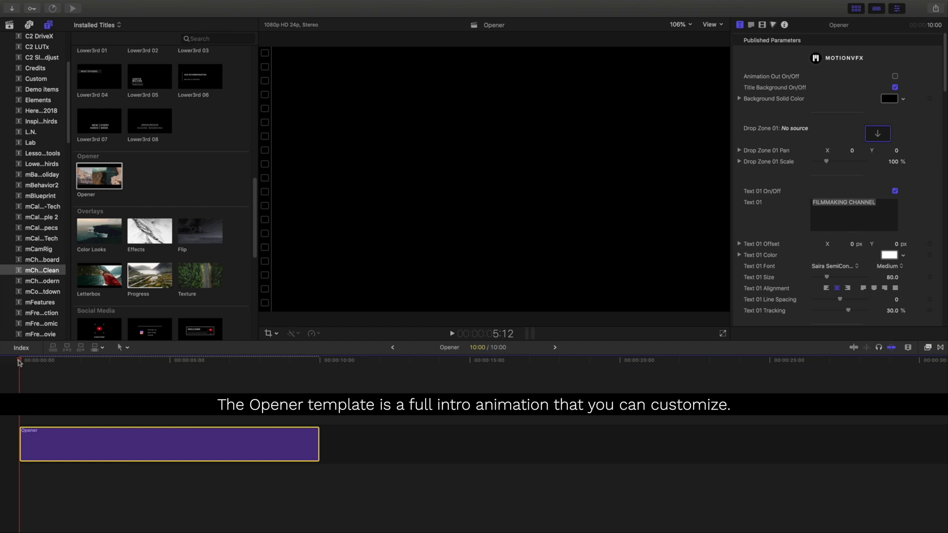
click(9, 24)
key(space)
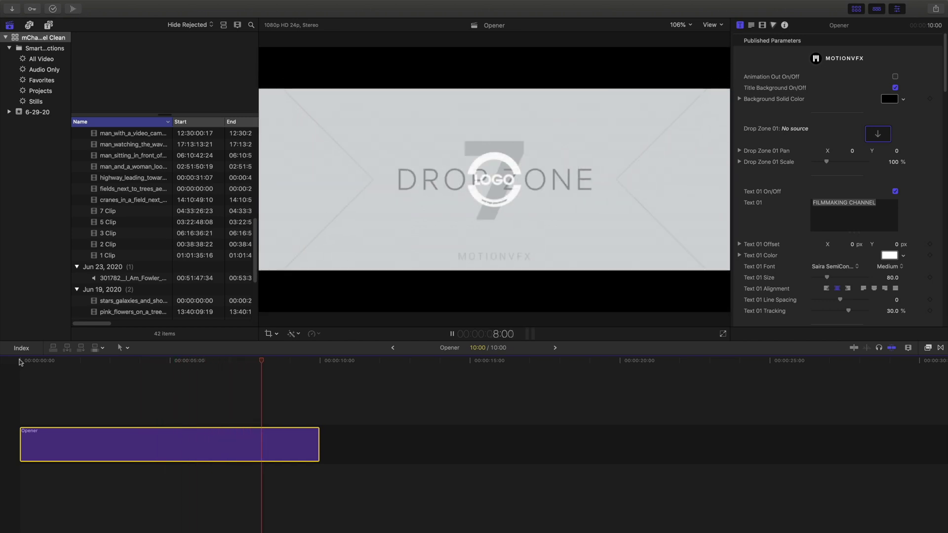
Replay the Opener from the start and fill Drop Zone 01 with the 1 Clip woman-at-laptop footage.
click(20, 361)
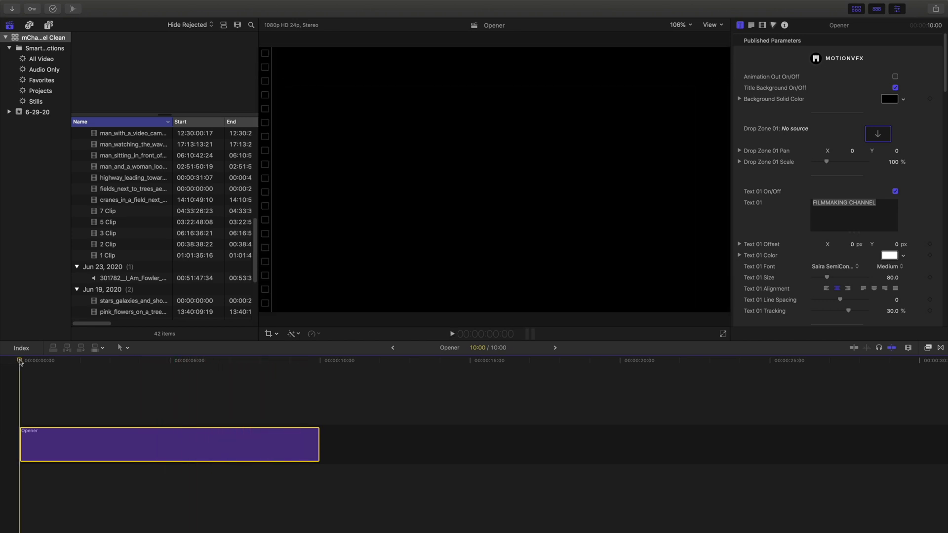
key(space)
click(878, 134)
click(91, 257)
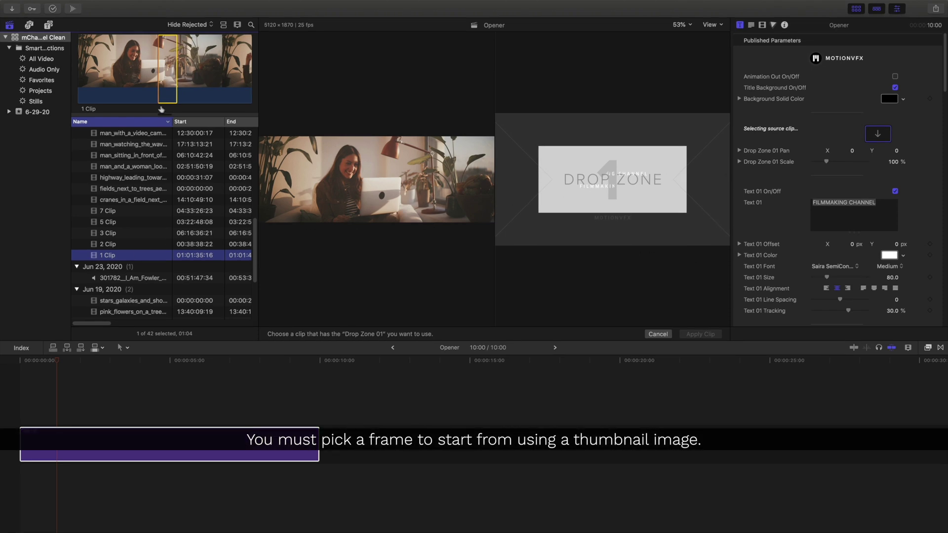
click(82, 87)
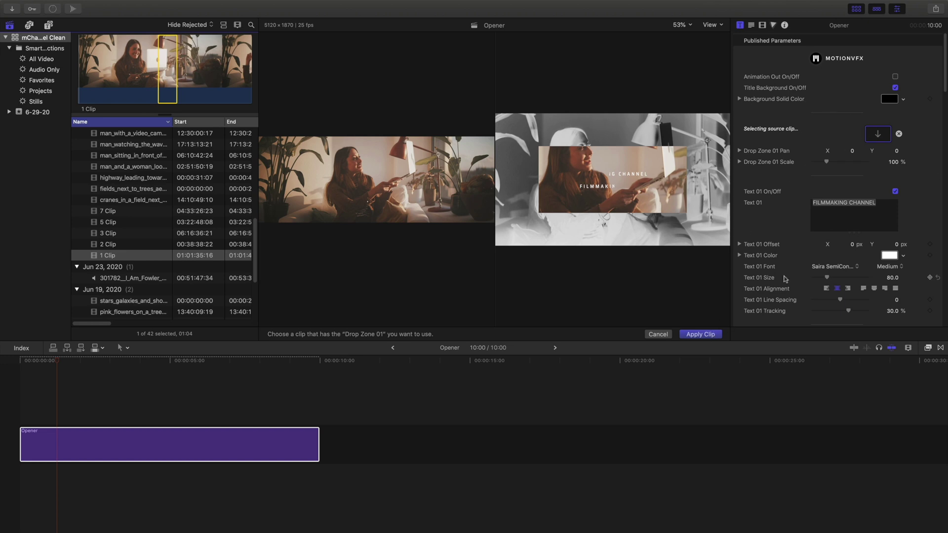
Replace the Text 01 line FILMMAKING CHANNEL with FILM REFRACTIONS.
drag(878, 203, 796, 197)
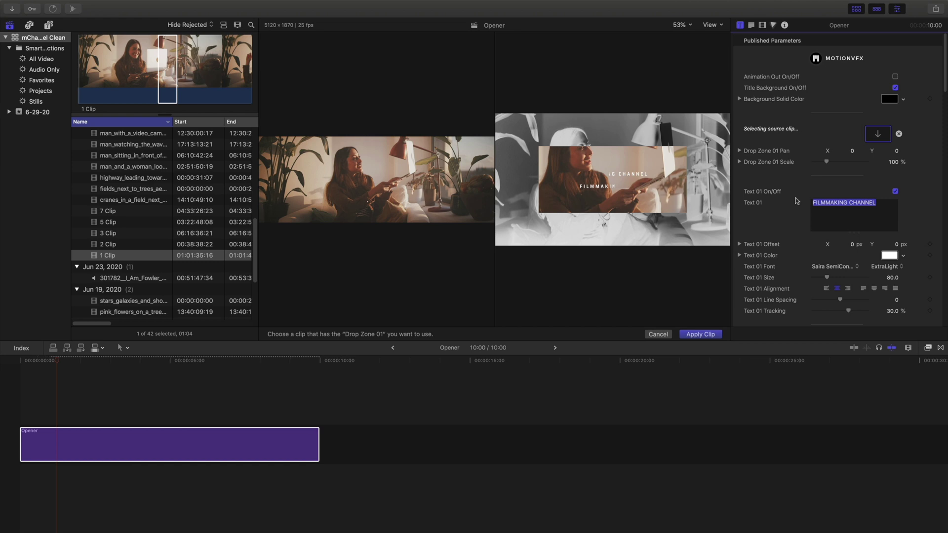
text(FILM REFRACTIONS)
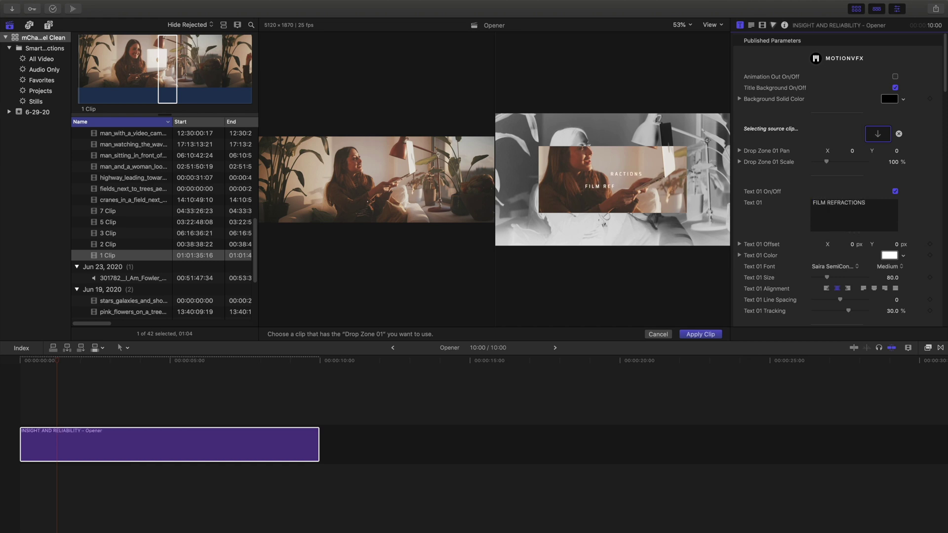
scroll(891, 89, down, 5)
Set Drop Zone 02 to 2 Clip and Drop Zone 03 to 3 Clip.
click(878, 210)
key(Up)
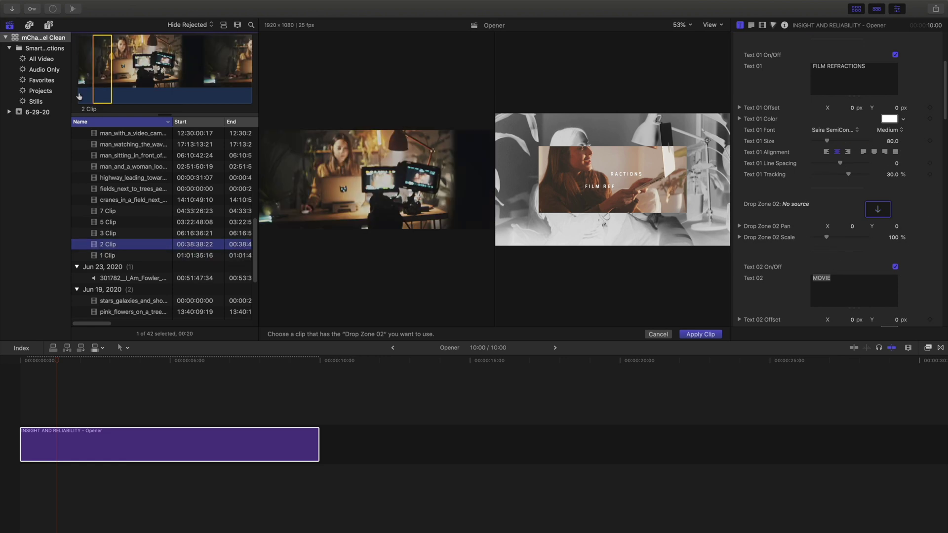
scroll(834, 230, down, 2)
scroll(801, 230, down, 5)
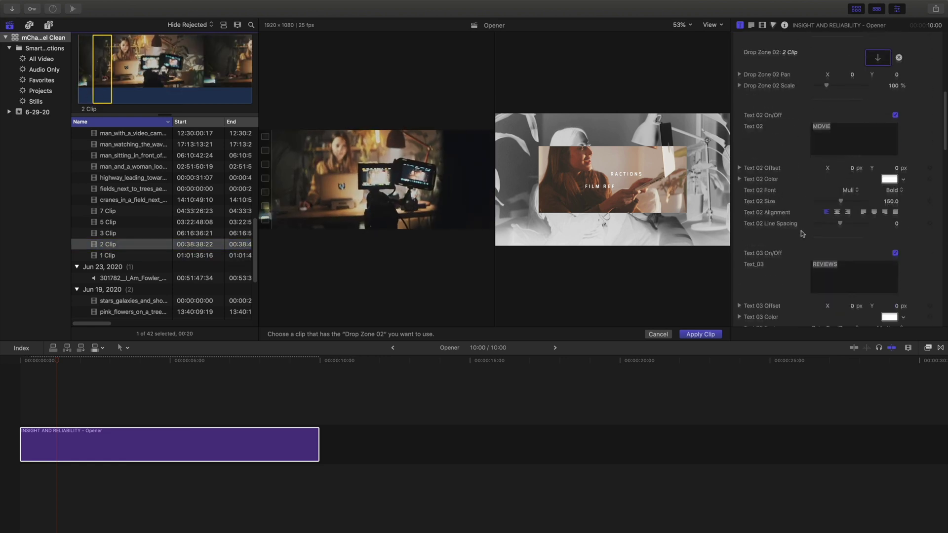
scroll(780, 251, down, 7)
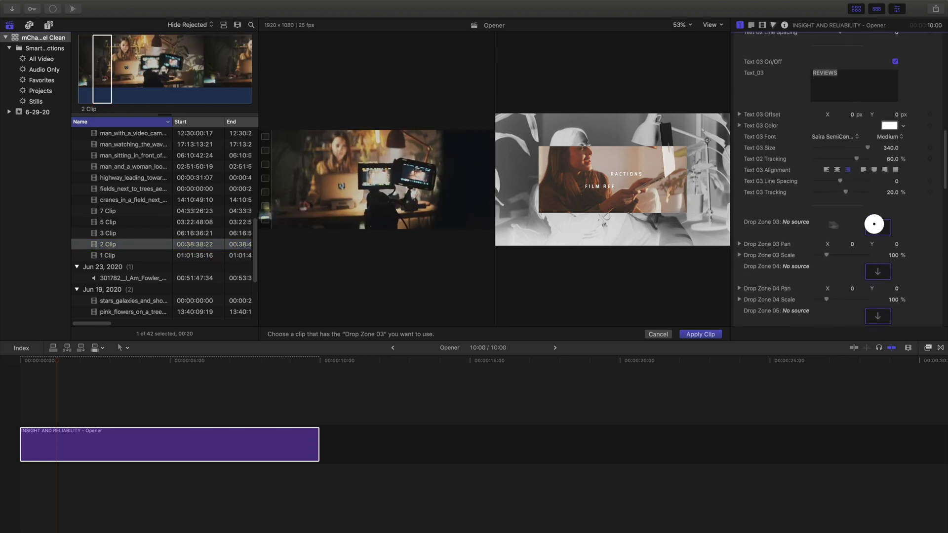
key(Up)
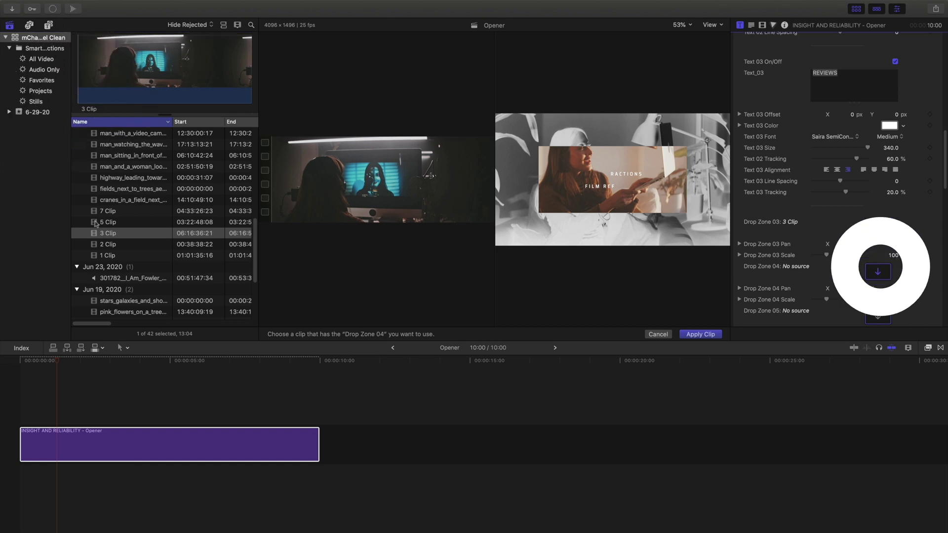
Assign 5 Clip to Drop Zone 04 and 4 Clip to Drop Zone 05.
click(95, 222)
click(82, 90)
click(877, 316)
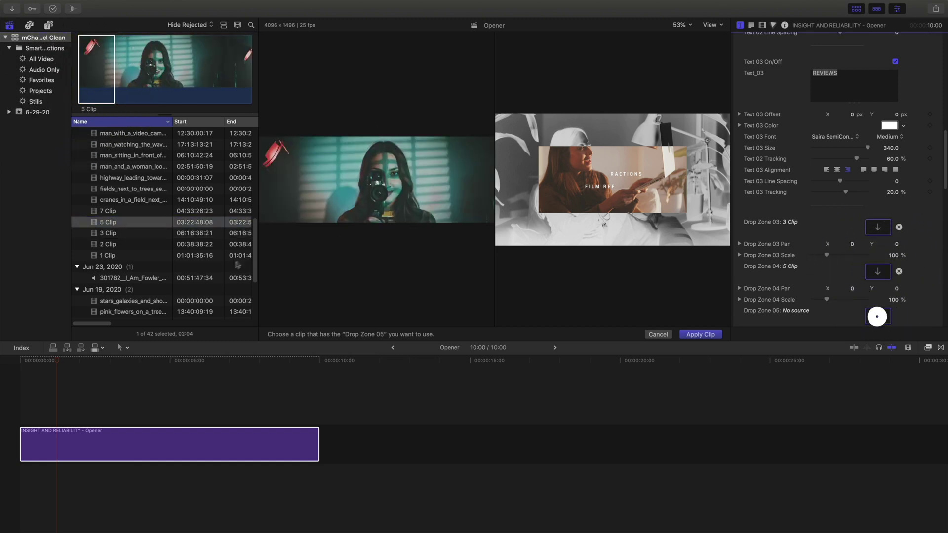
scroll(163, 222, up, 6)
click(98, 194)
click(80, 92)
Fill Drop Zone 6 with the man dancing clip and apply the chosen clips.
scroll(777, 284, down, 3)
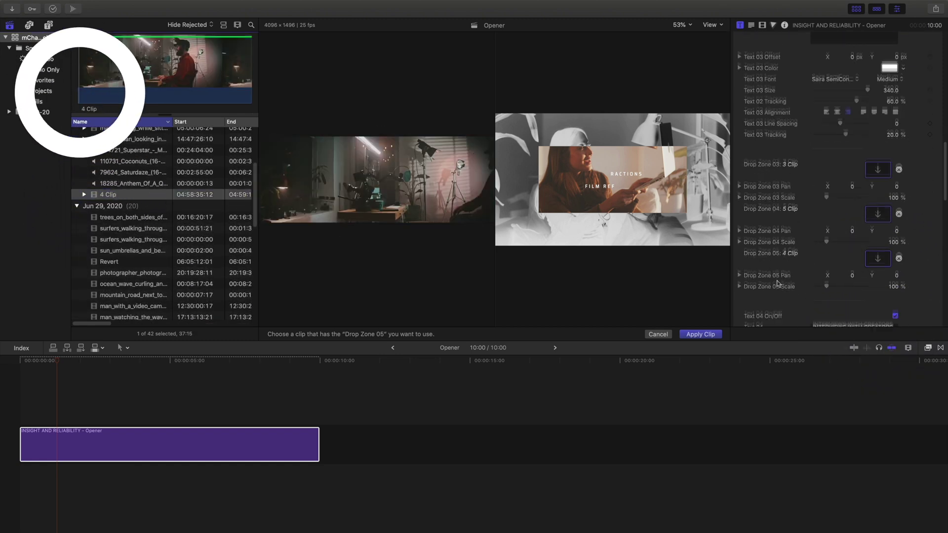
scroll(778, 284, down, 4)
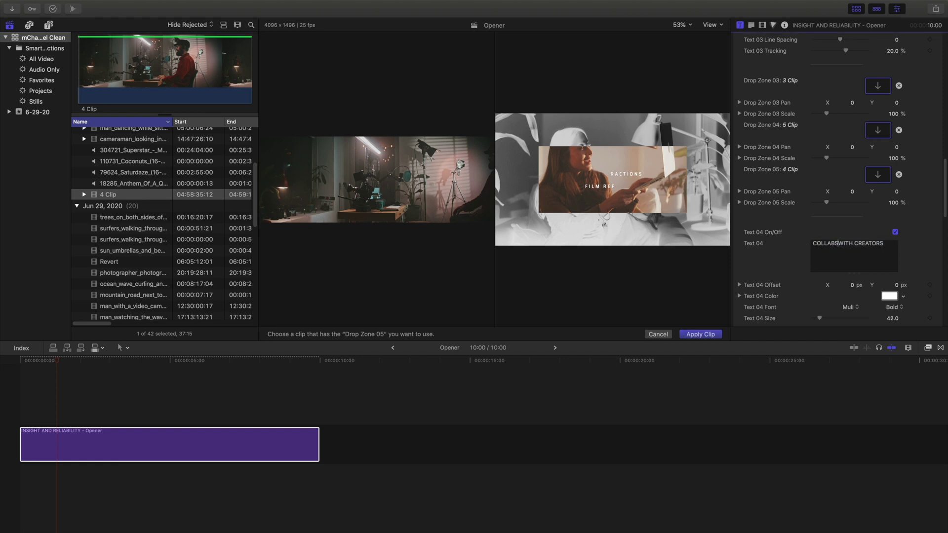
scroll(838, 243, down, 5)
click(877, 235)
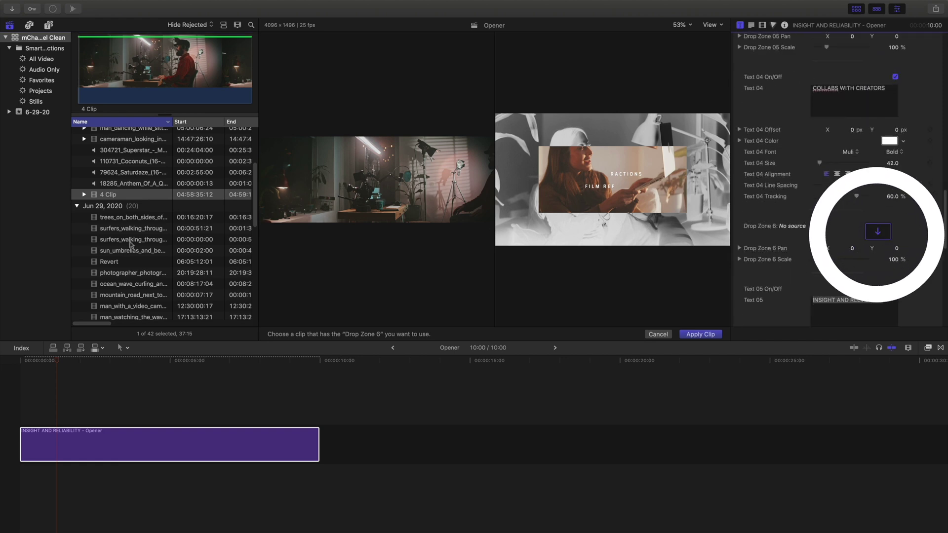
scroll(131, 242, down, 8)
click(108, 178)
scroll(108, 179, up, 8)
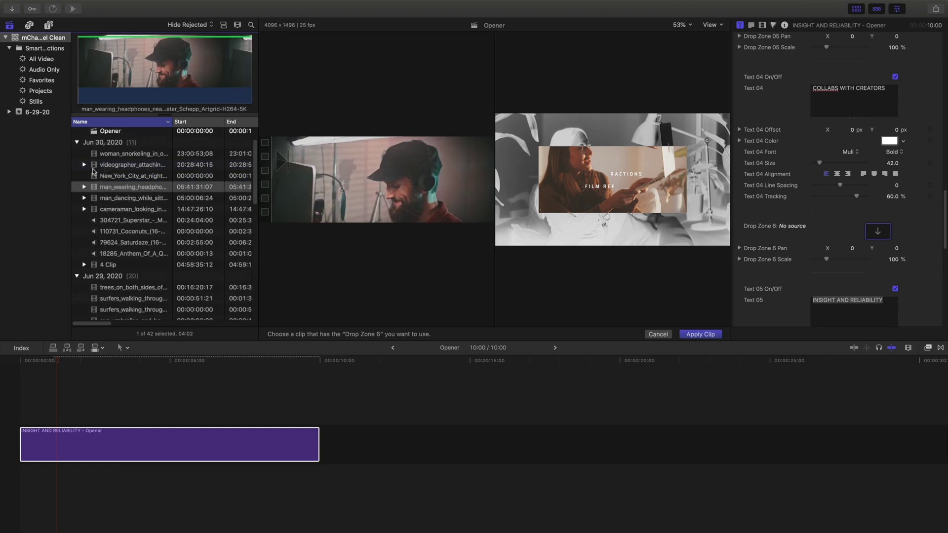
click(99, 198)
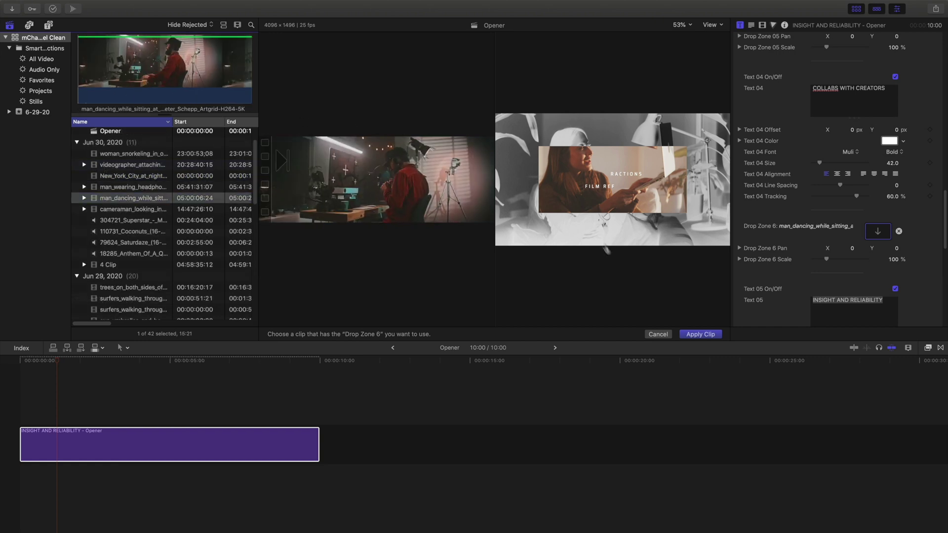
click(708, 335)
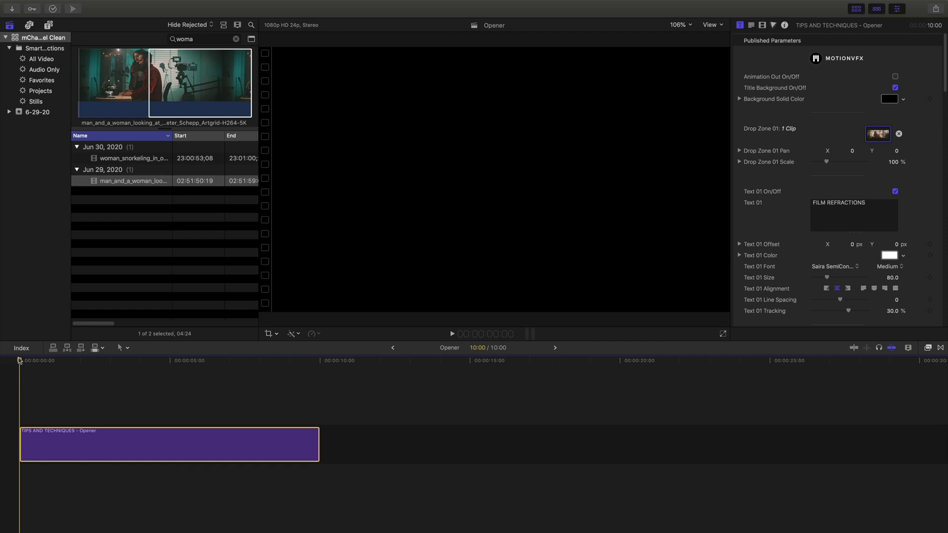
Pan the Drop Zone 07 footage to Y -16.3 and switch off the placeholder Logo.
key(space)
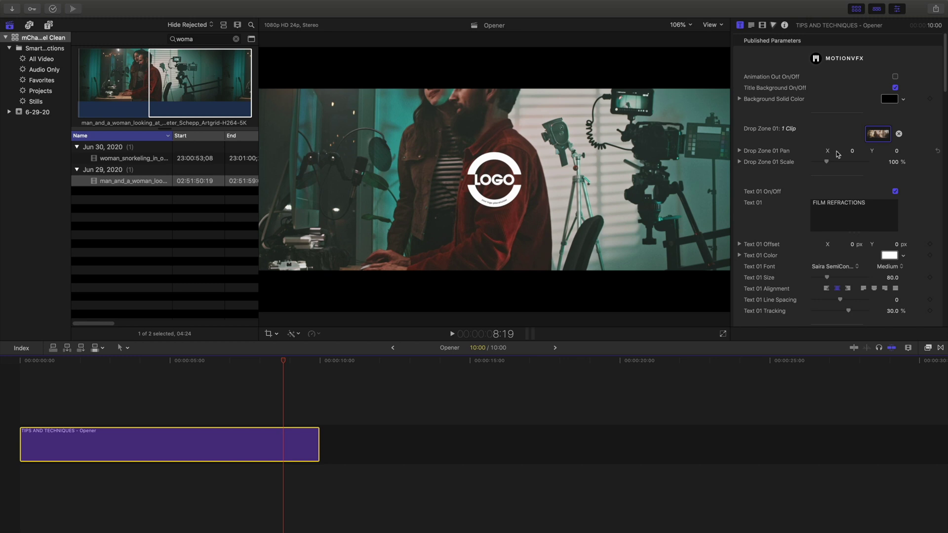
scroll(810, 177, down, 10)
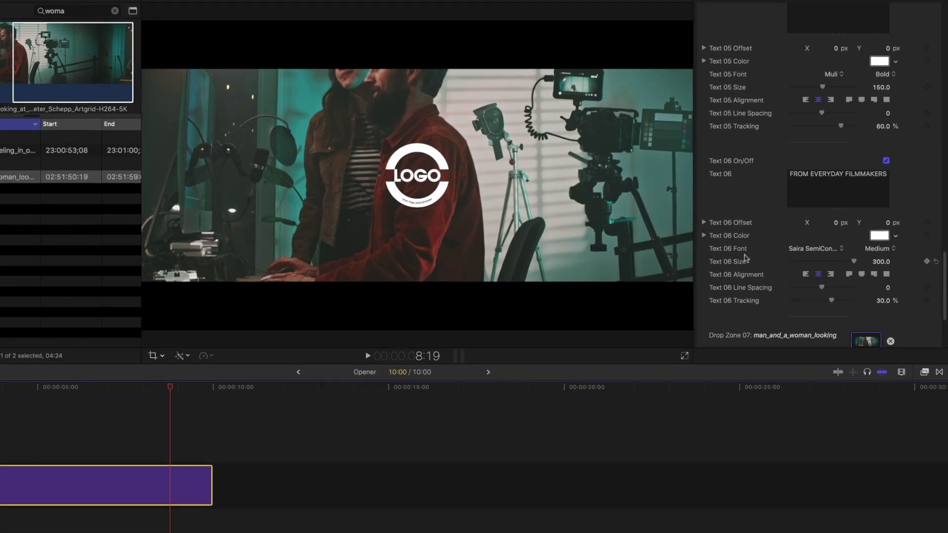
scroll(840, 197, down, 5)
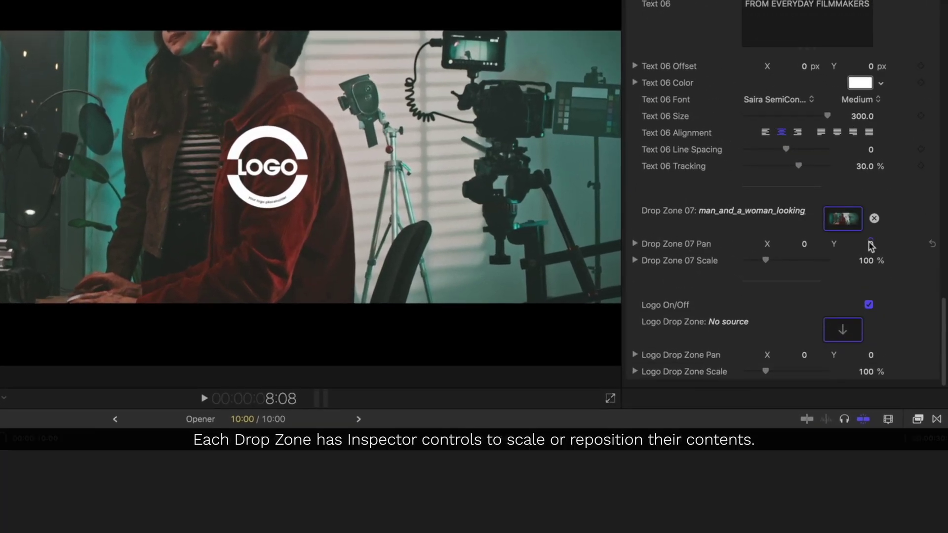
drag(870, 244, 871, 248)
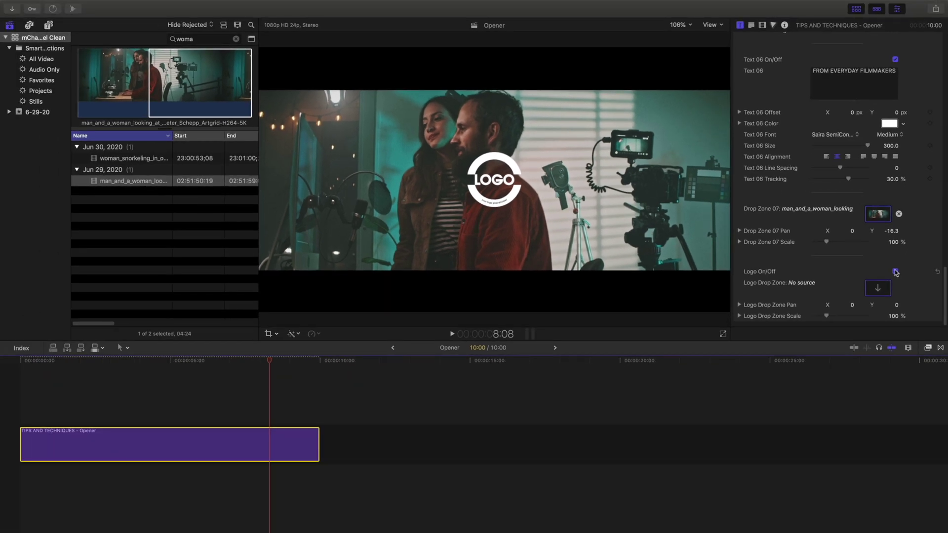
click(895, 272)
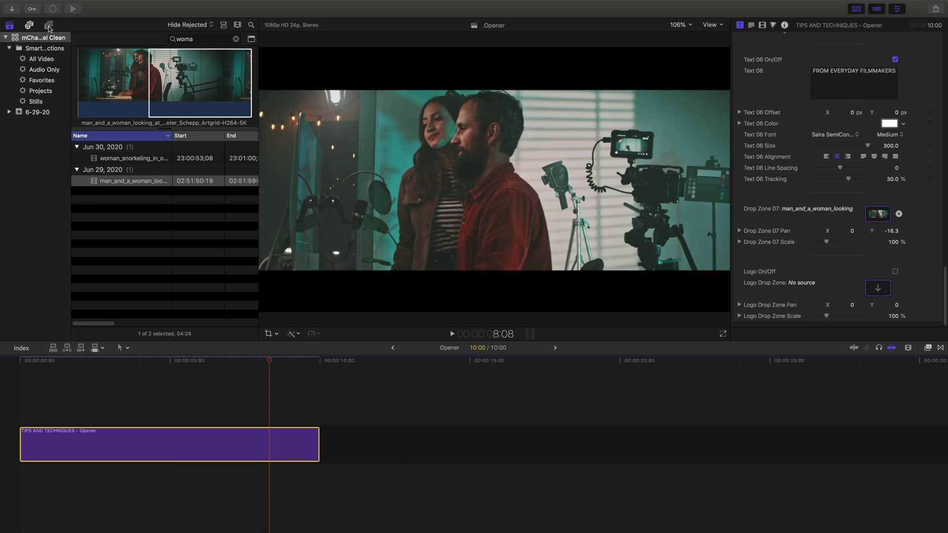
Add Intro 05 above the Opener clip and trim it to end with the Opener.
click(49, 26)
scroll(212, 148, up, 5)
click(148, 170)
mouse_move(152, 172)
mouse_down()
mouse_move(182, 276)
mouse_move(248, 406)
mouse_move(214, 413)
mouse_move(224, 414)
mouse_up()
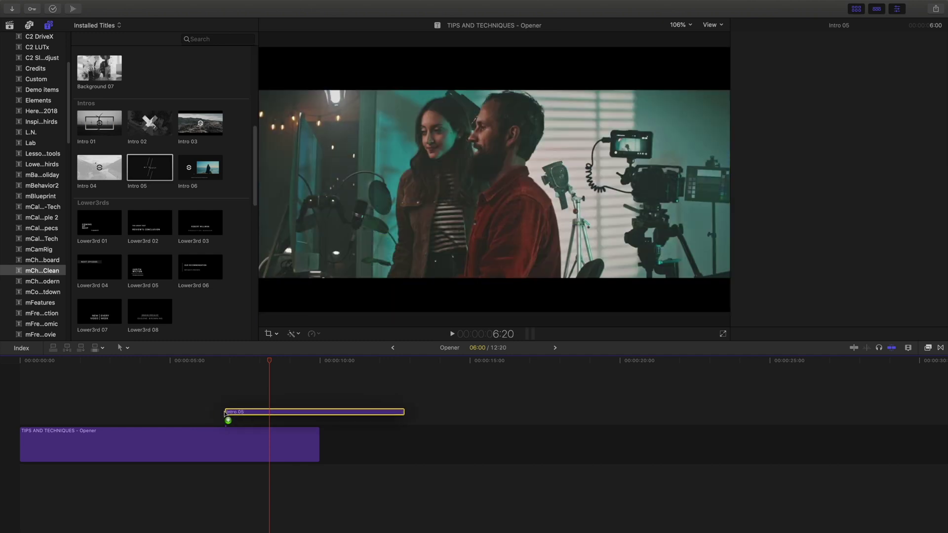
drag(402, 419, 317, 420)
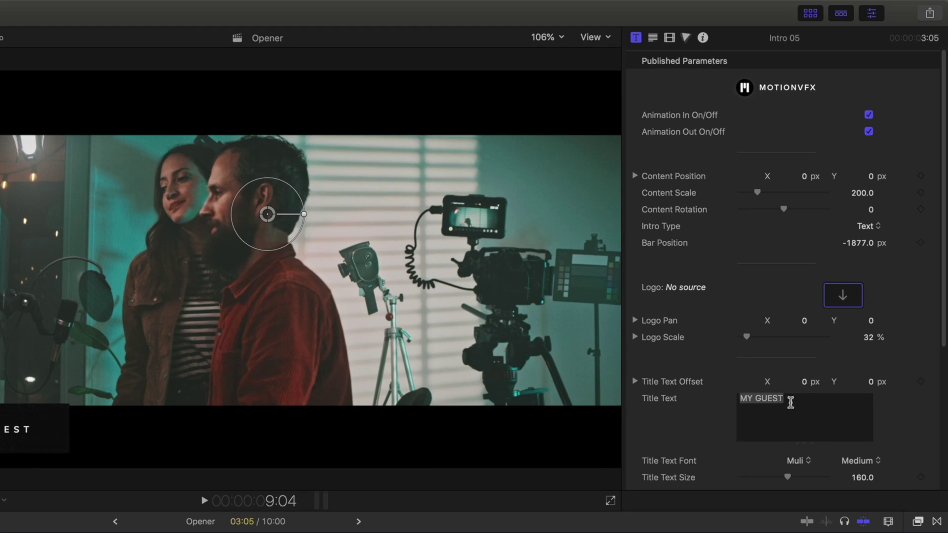
Enter STUDIO GEMINI as the Intro 05 title text and preview it from its start.
text(STUDIO GEMINI)
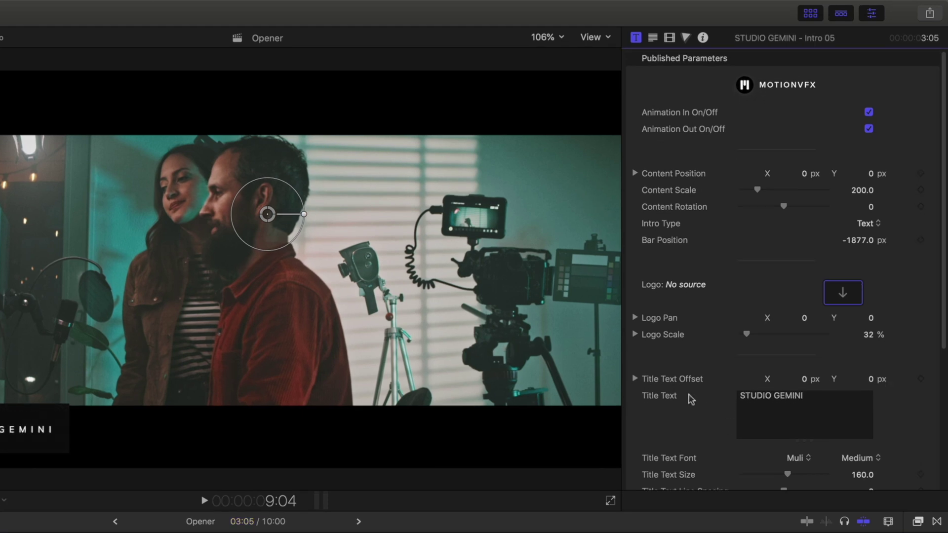
scroll(690, 397, down, 5)
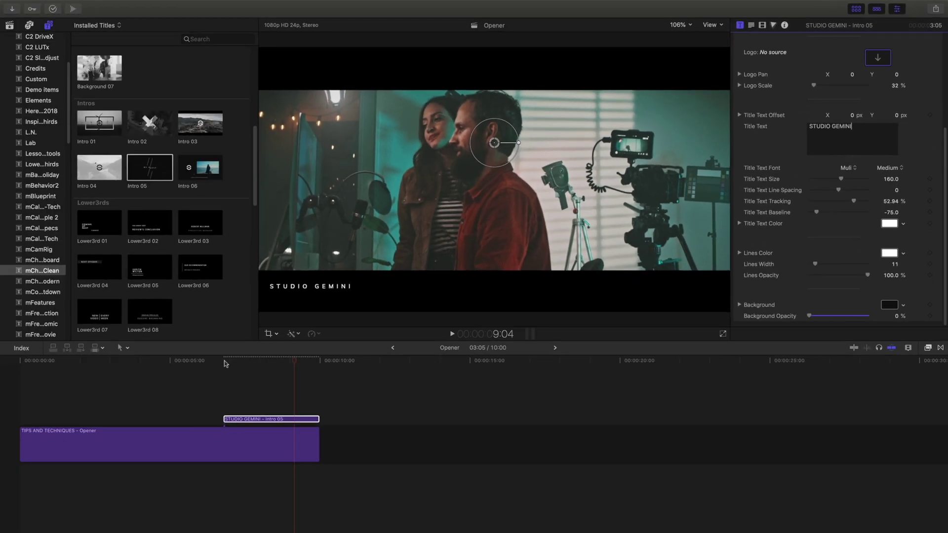
click(224, 361)
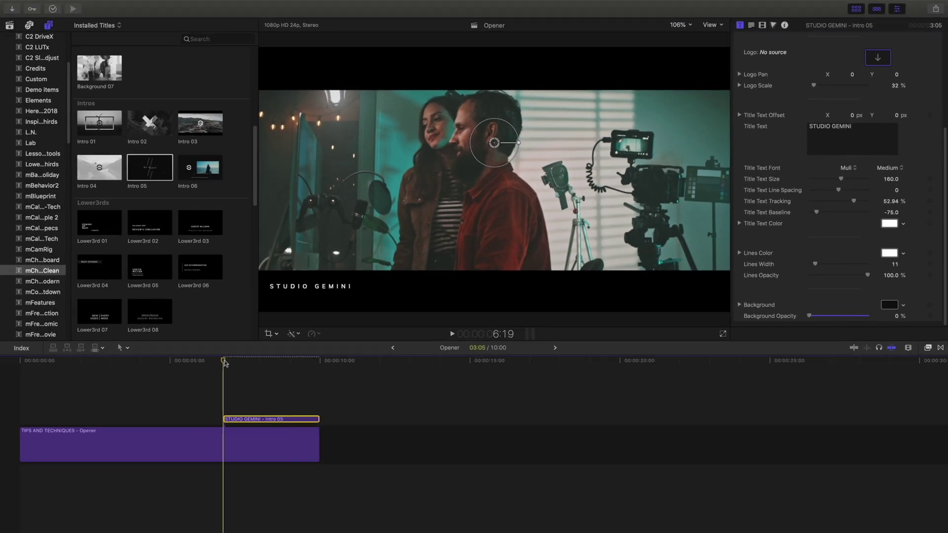
mouse_move(227, 363)
mouse_down()
mouse_move(258, 363)
mouse_move(223, 363)
mouse_up()
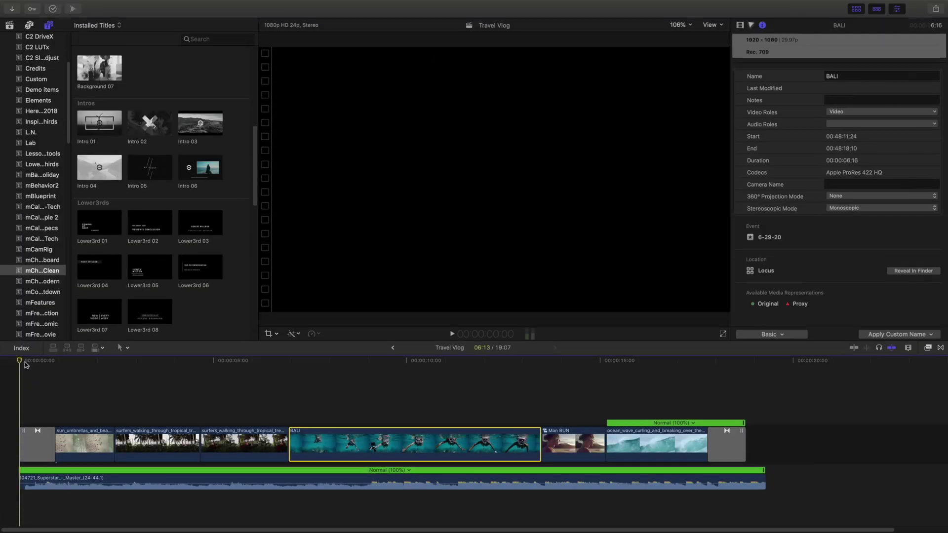
Put mChannel Clean Transition 01 after the umbrella clip and Transition 02 between surfers and BALI.
key(space)
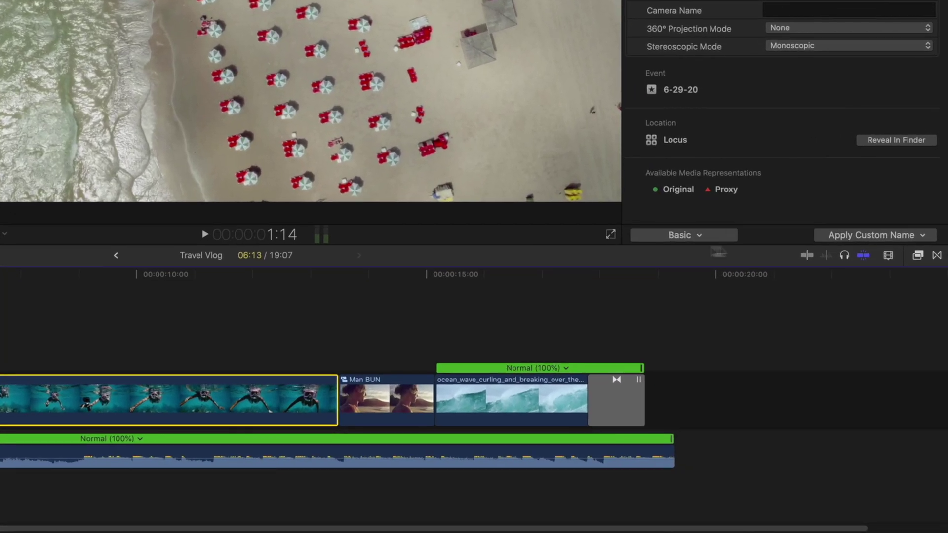
click(941, 349)
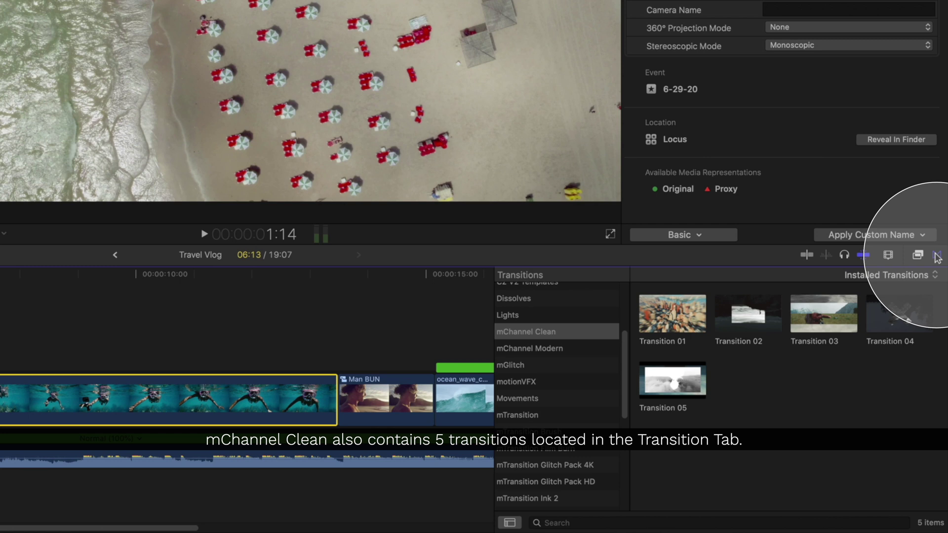
click(590, 335)
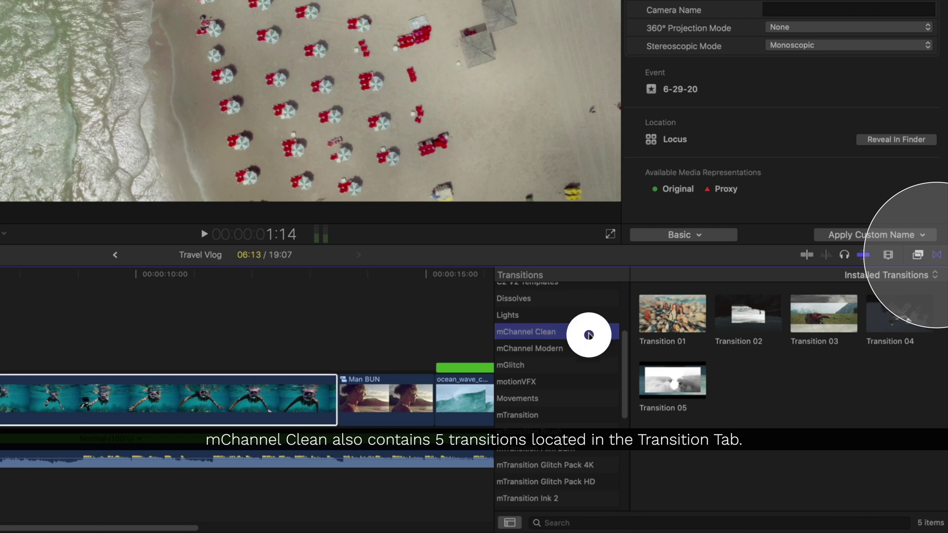
drag(674, 321, 92, 439)
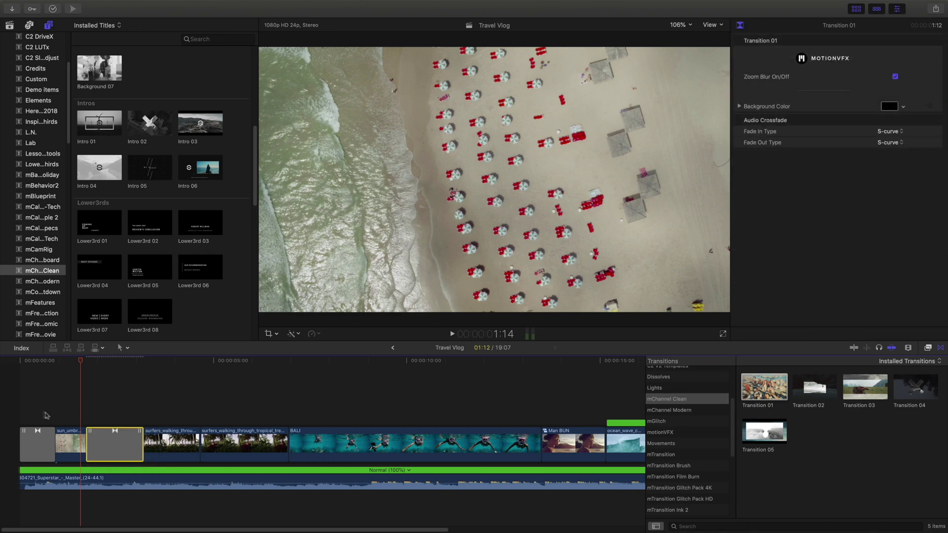
key(shift+slash)
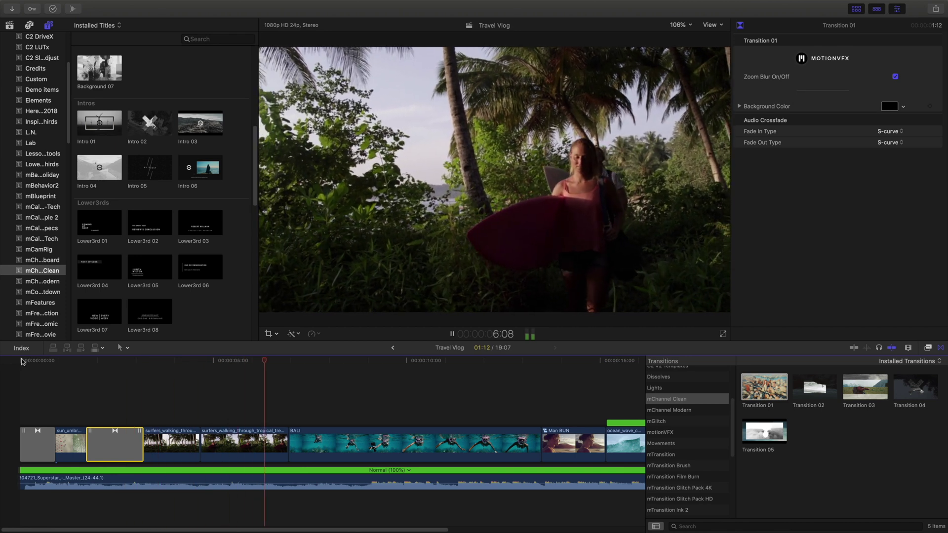
drag(823, 393, 270, 450)
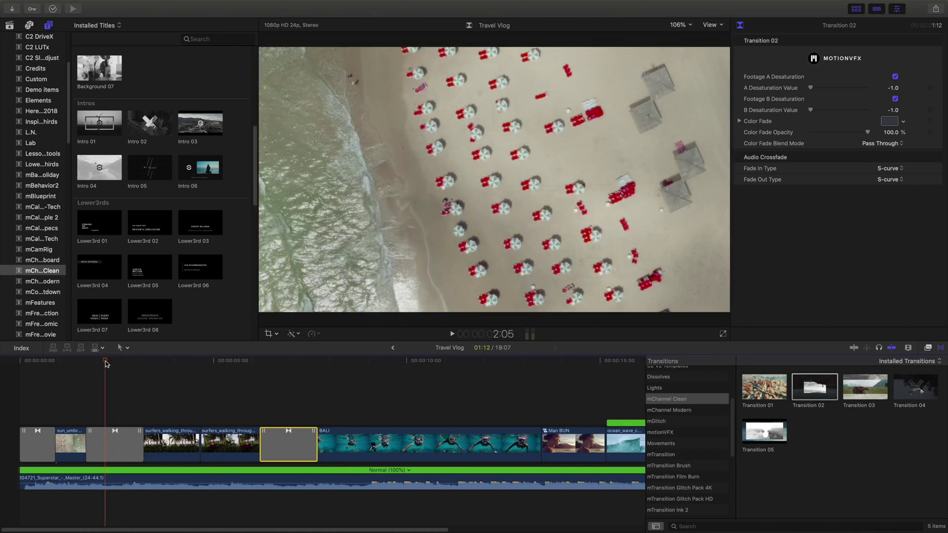
Place Lower3rd 01 above the surfers clips, shortened to fit them.
drag(99, 222, 158, 419)
drag(453, 419, 278, 419)
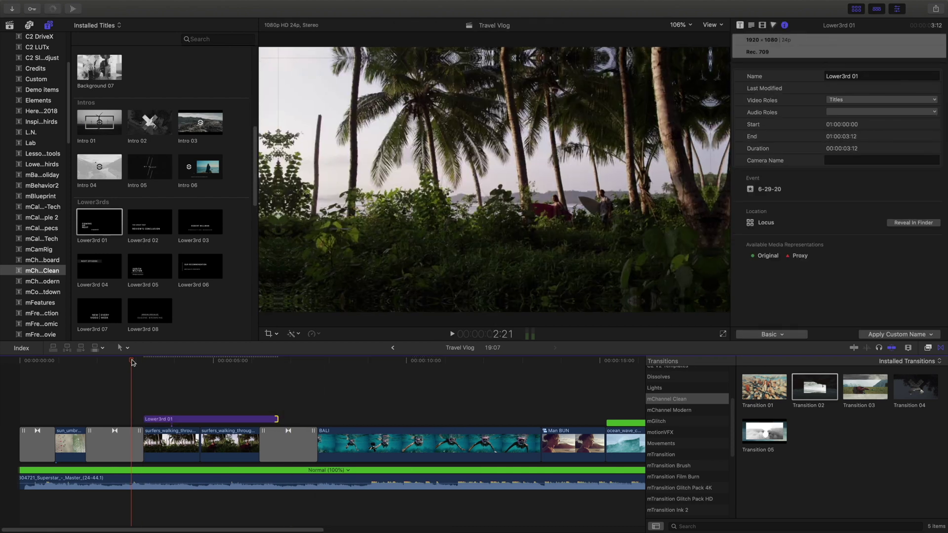
drag(220, 366, 245, 364)
Add Title 03 above the BALI clip.
drag(303, 372, 340, 375)
scroll(248, 211, down, 15)
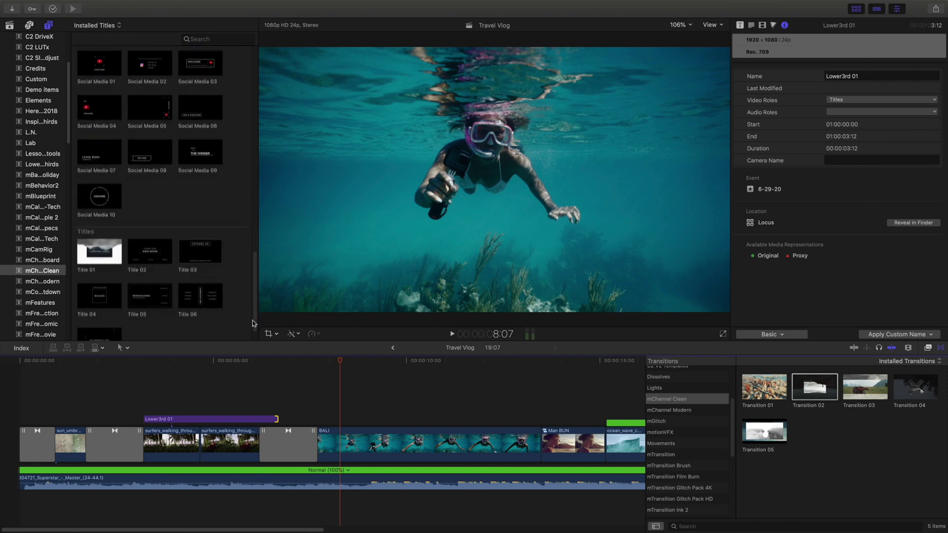
drag(203, 260, 290, 417)
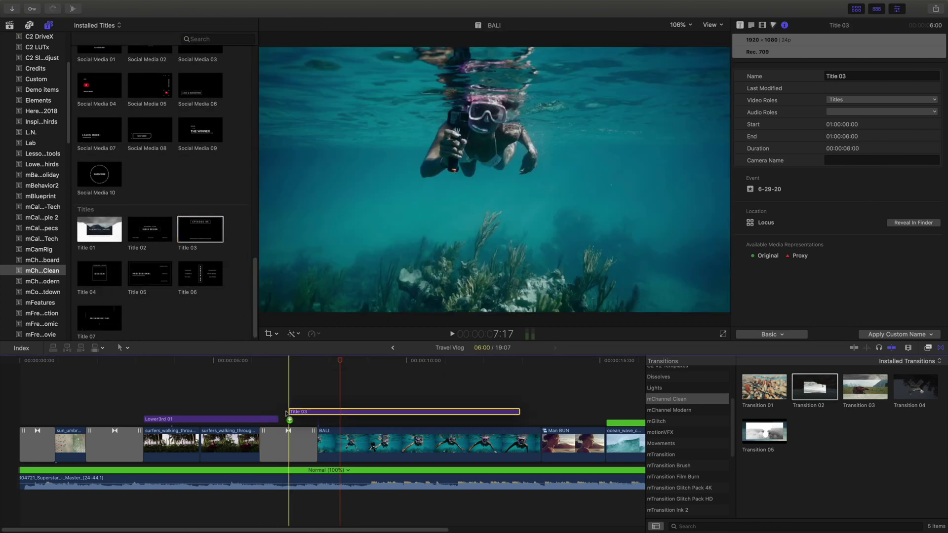
Extend Title 03 across BALI, retitle it EPISODE 16, subtitle THE BEACHES OF BALI at size 107.
drag(523, 419, 538, 419)
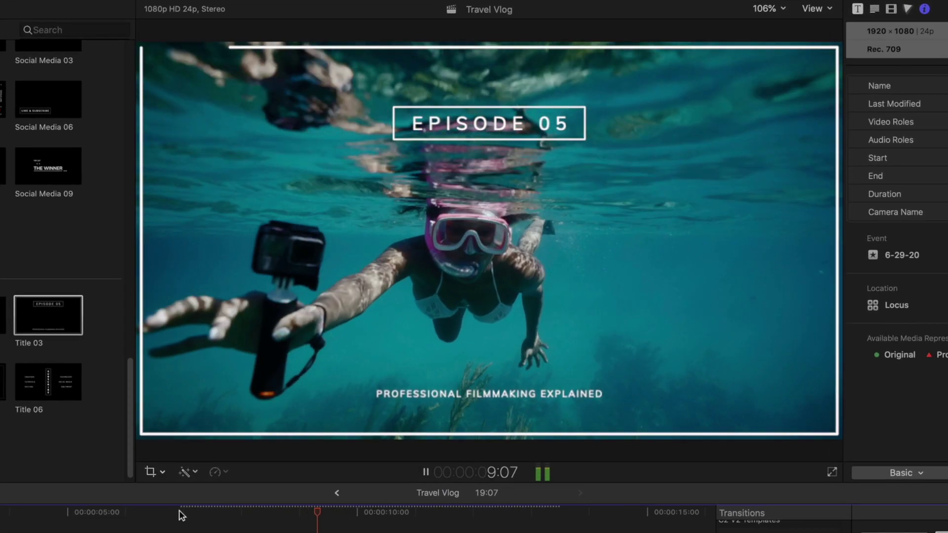
key(space)
double_click(514, 120)
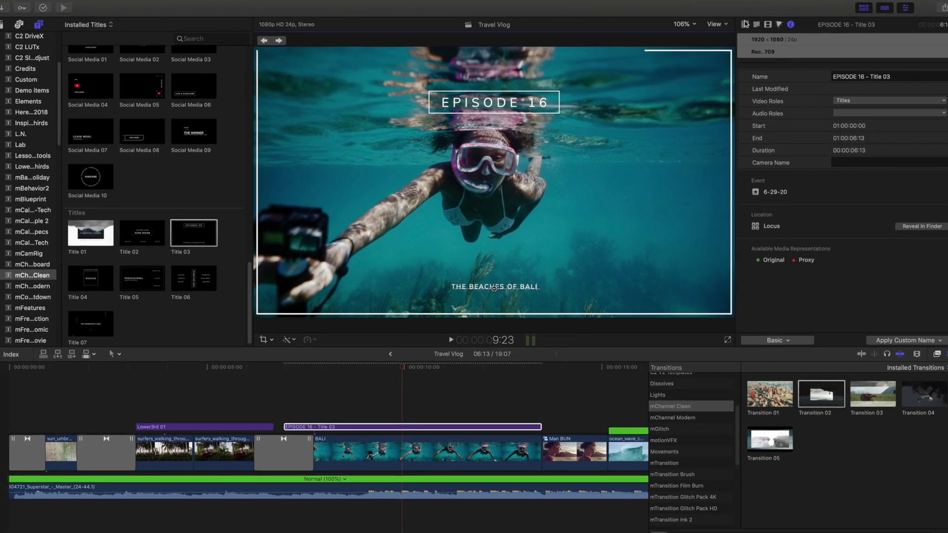
click(857, 9)
scroll(769, 213, down, 5)
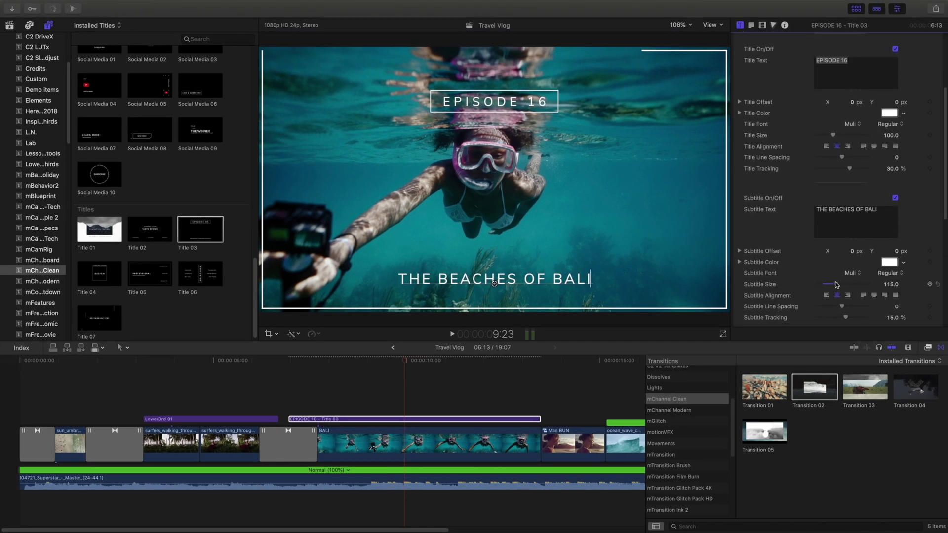
scroll(805, 285, up, 1)
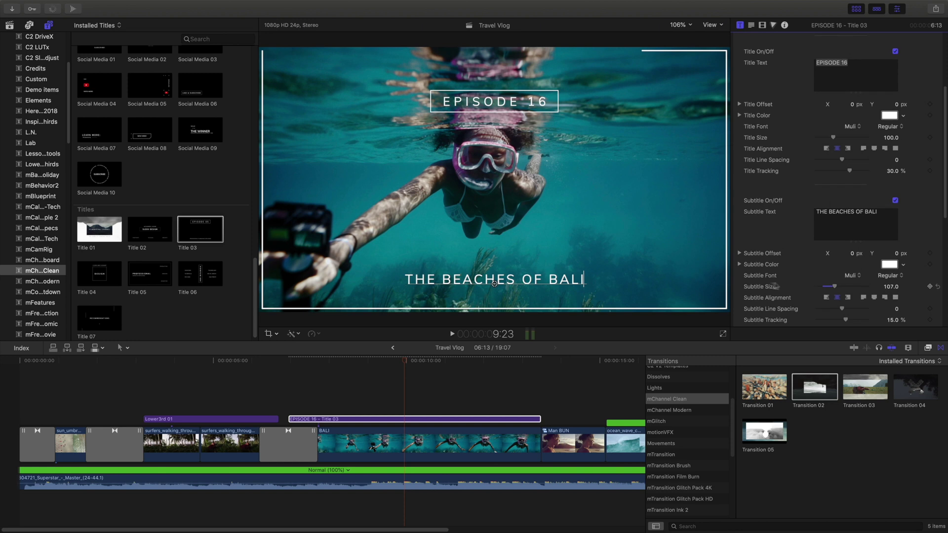
scroll(255, 292, up, 10)
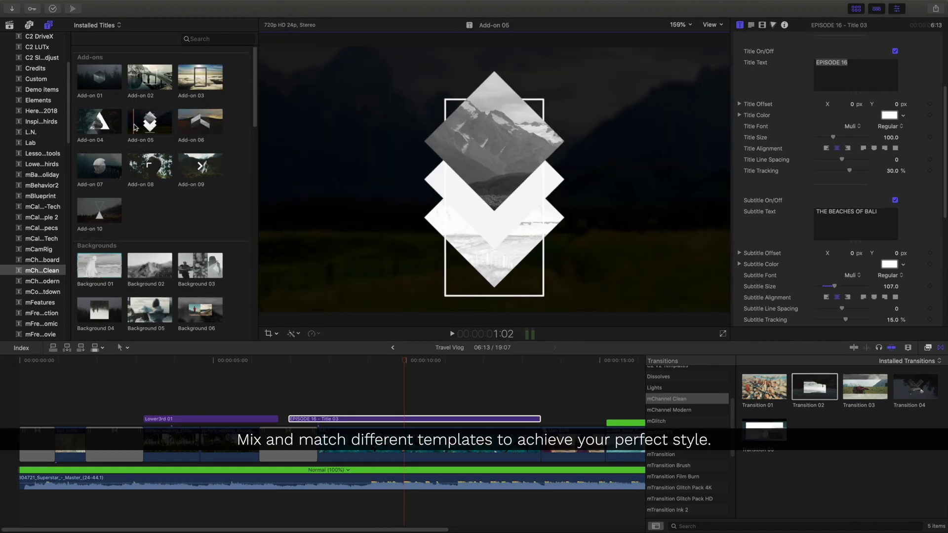
Layer Add-on 05 under the episode title, trimmed to match, with background opacity about 15%.
drag(138, 127, 316, 408)
mouse_move(544, 407)
mouse_down()
mouse_move(587, 409)
mouse_move(541, 408)
mouse_up()
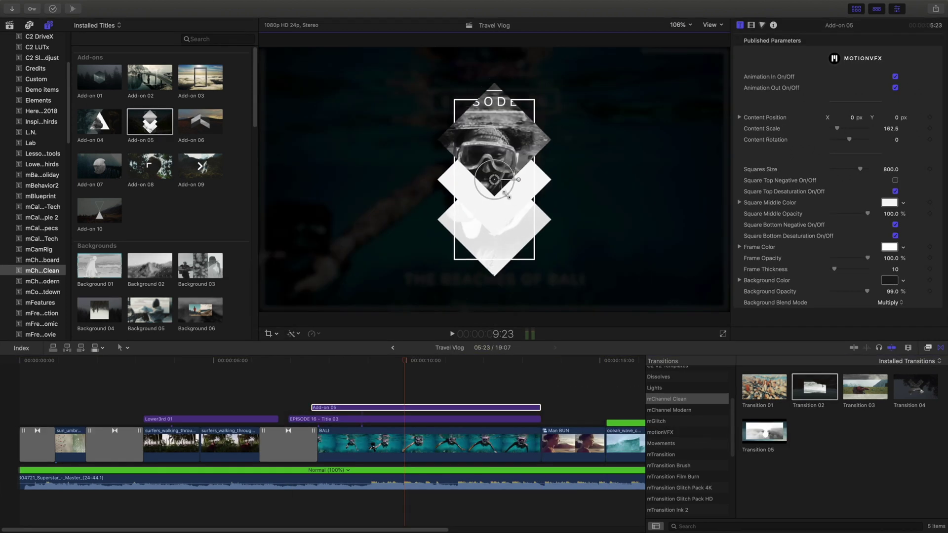
drag(323, 407, 324, 419)
click(310, 361)
click(349, 360)
drag(349, 360, 376, 361)
drag(867, 292, 838, 292)
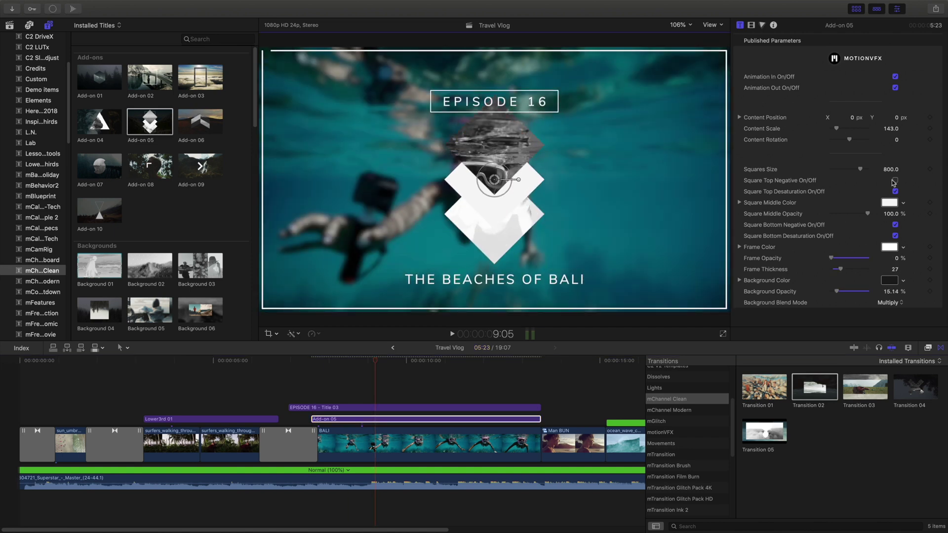
Replay the title with the add-on and turn off the title's Animation Out.
click(280, 361)
key(space)
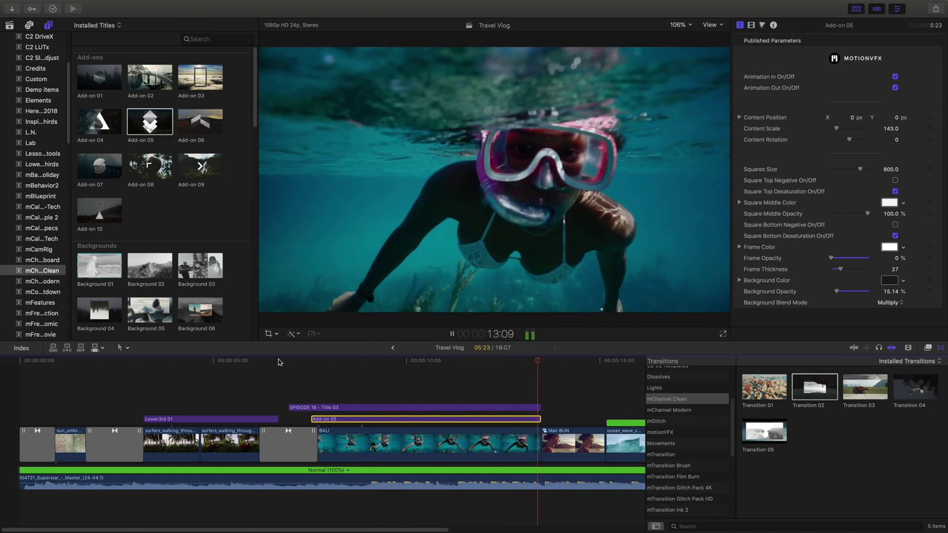
key(space)
click(524, 364)
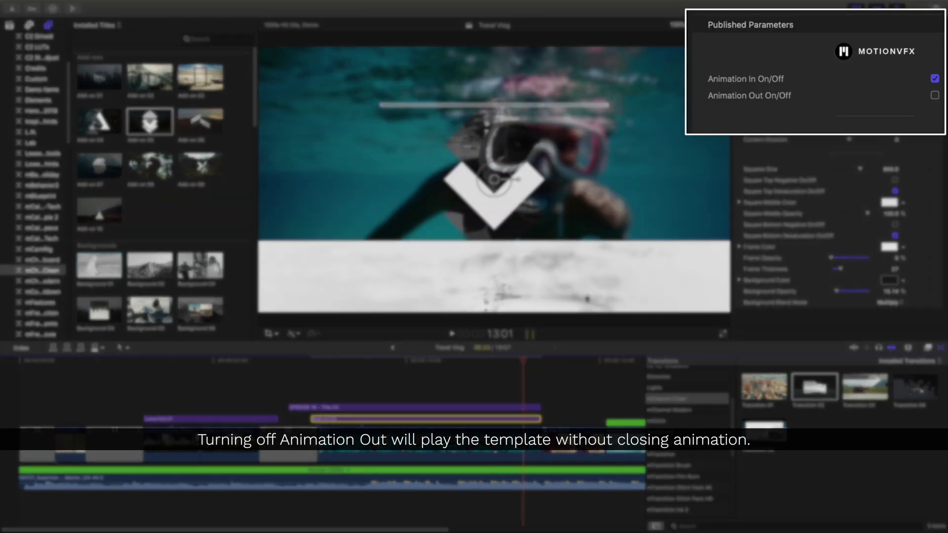
click(935, 95)
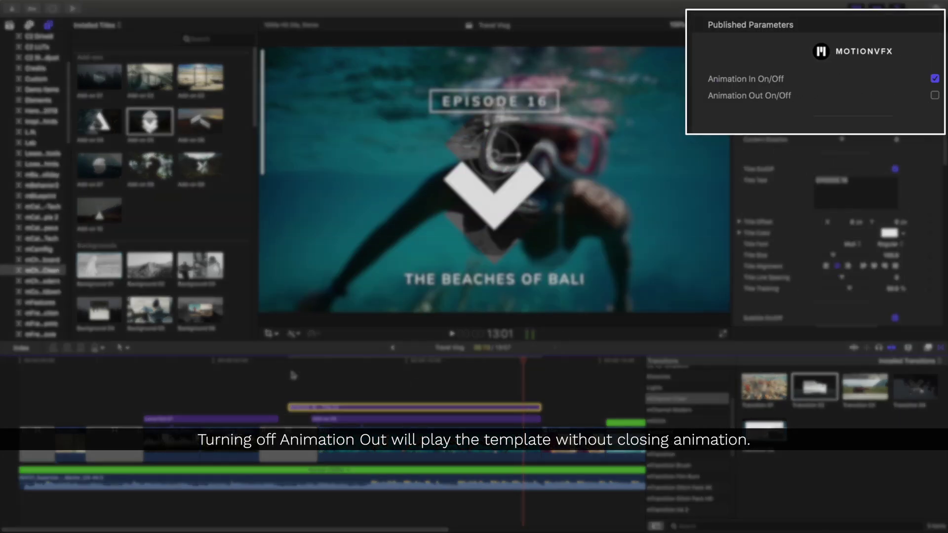
drag(291, 361, 580, 371)
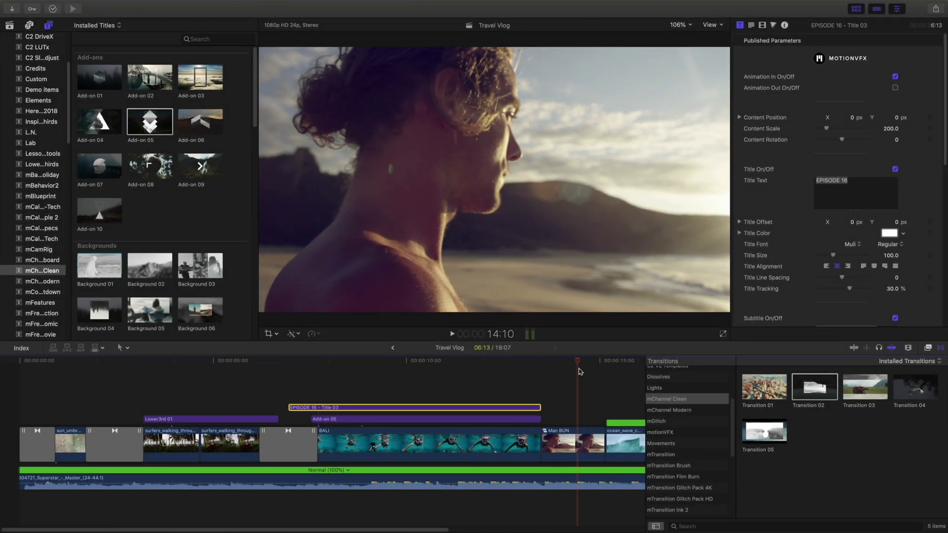
Add Intro 02 above the ocean wave clip.
scroll(580, 372, right, 8)
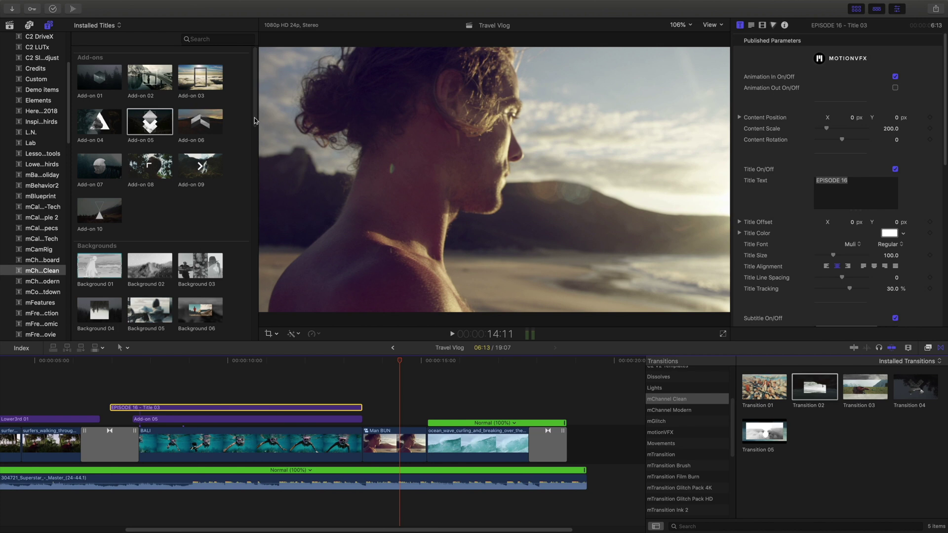
scroll(255, 121, down, 10)
drag(150, 176, 413, 414)
Trim Intro 02 over the ocean clip and play its animation.
drag(639, 413, 564, 412)
key(space)
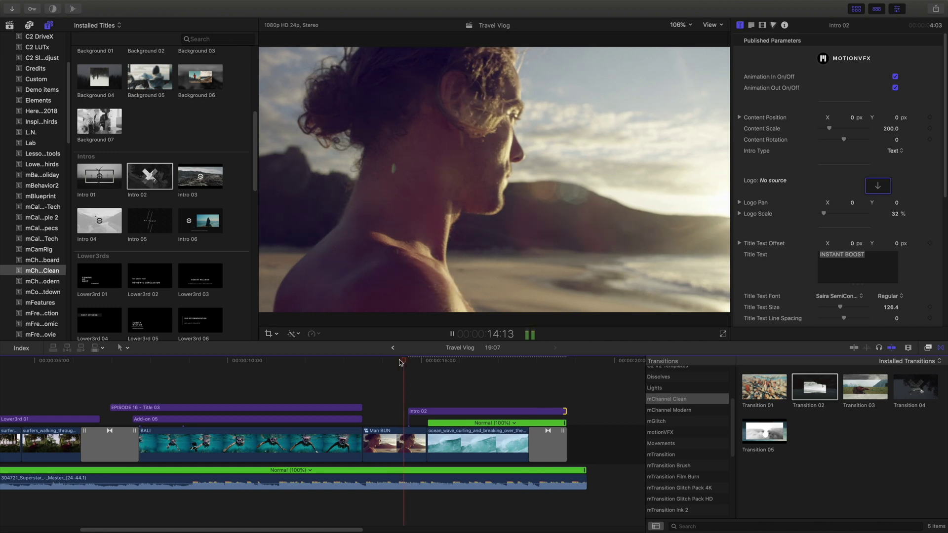
key(space)
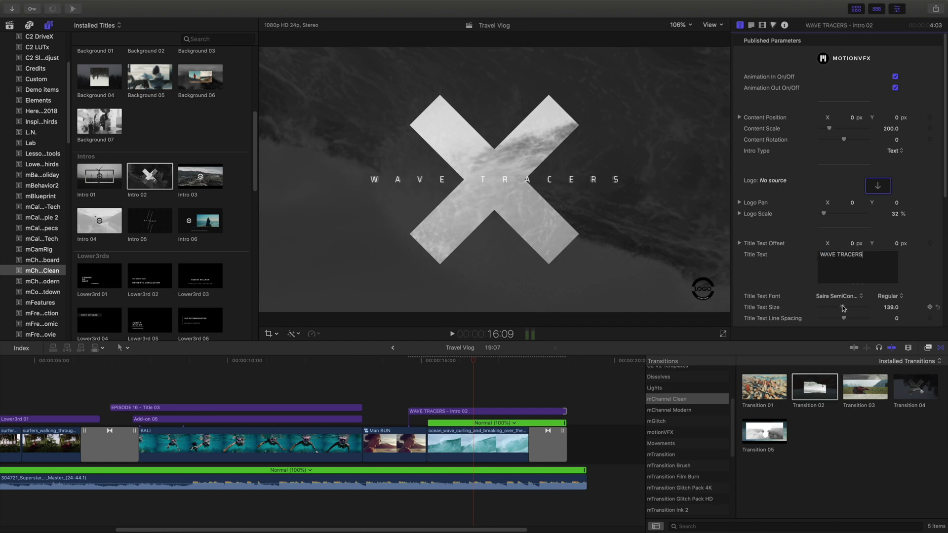
Lower the Intro 02 background opacity and return the playhead to the timeline start.
scroll(839, 309, down, 10)
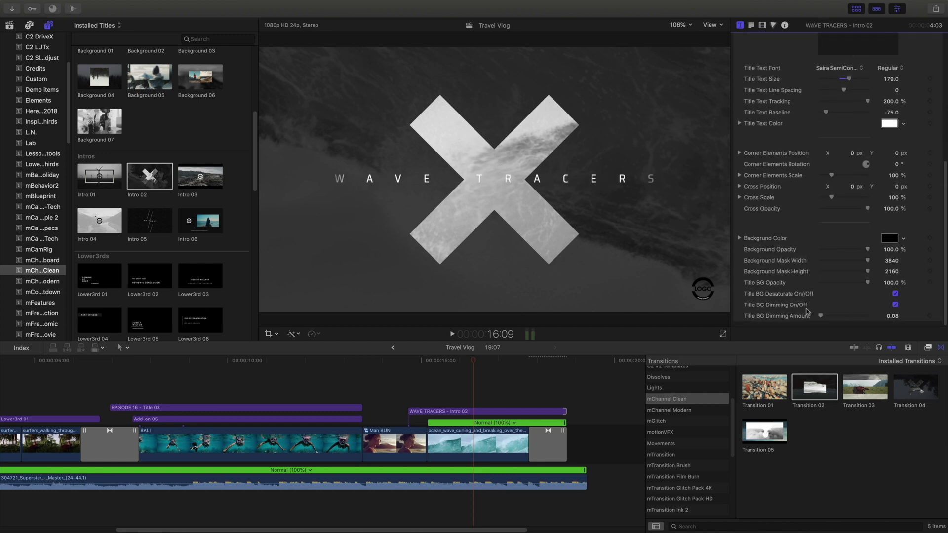
drag(868, 249, 858, 250)
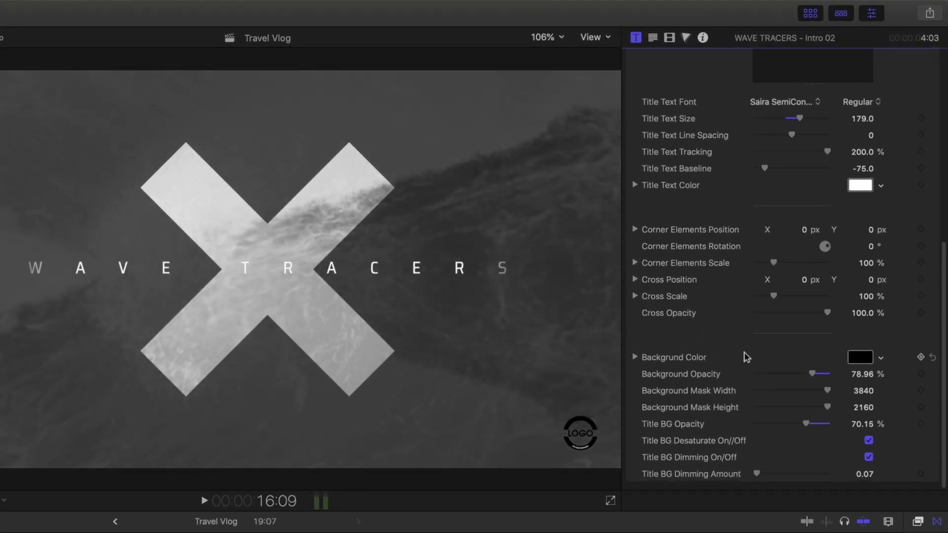
scroll(743, 339, up, 12)
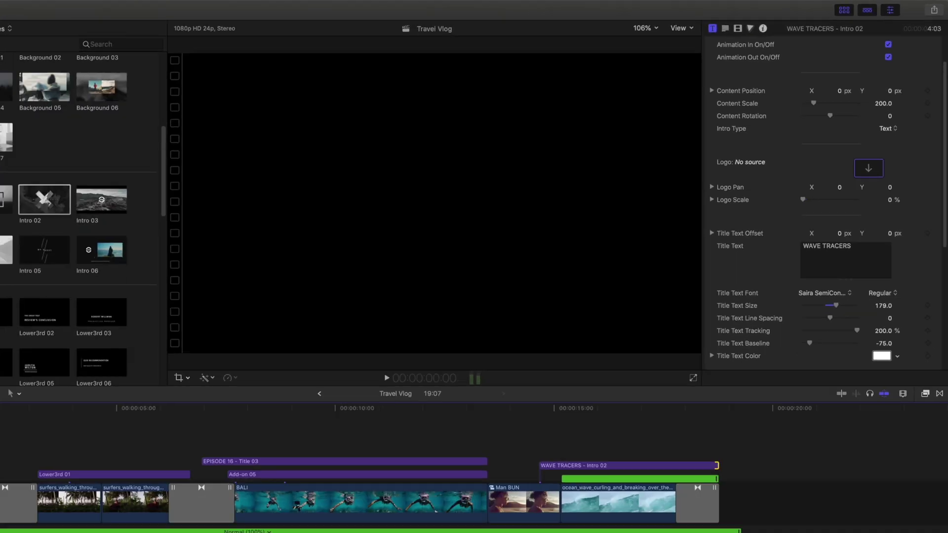
drag(22, 362, 61, 363)
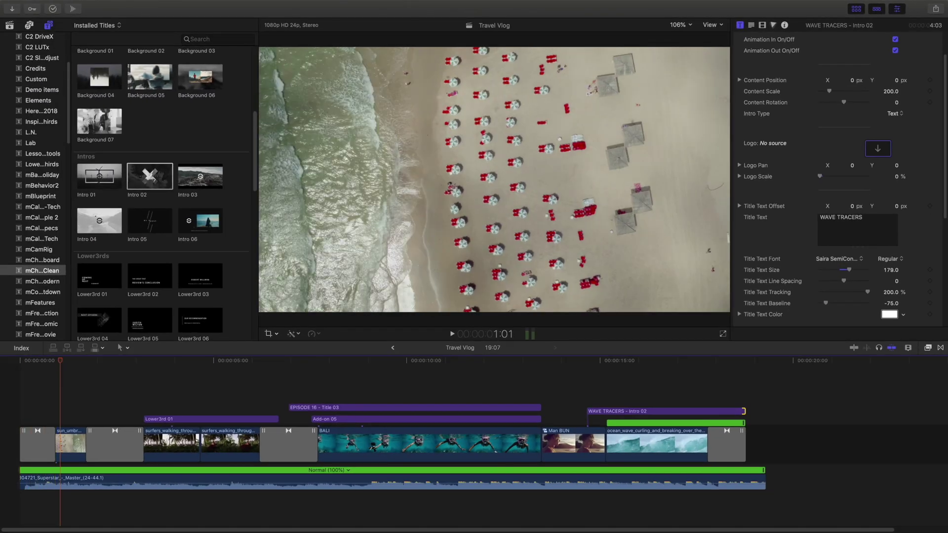
drag(251, 181, 255, 277)
Place the Chrome Color Looks overlay at the timeline start and trim it to 6:23.
drag(81, 137, 12, 405)
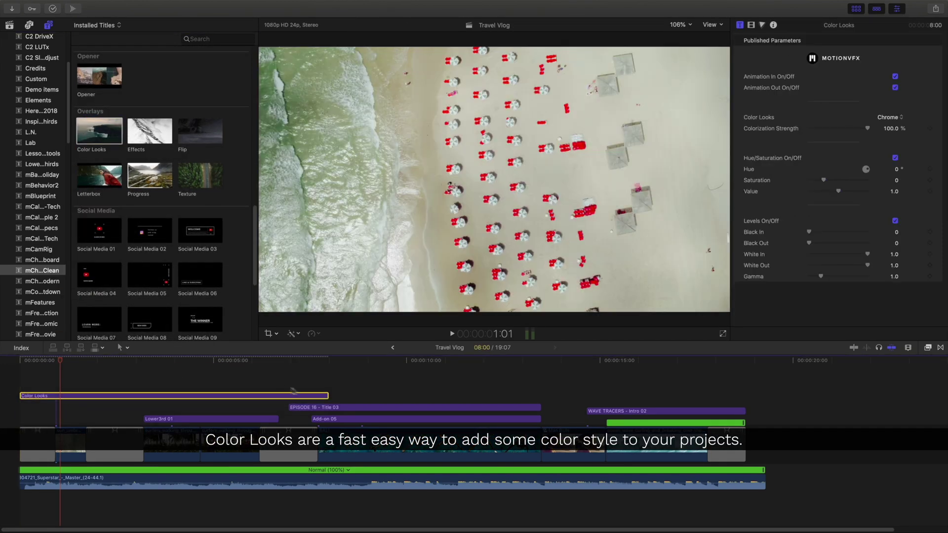
drag(325, 396, 288, 396)
click(254, 421)
drag(36, 363, 64, 363)
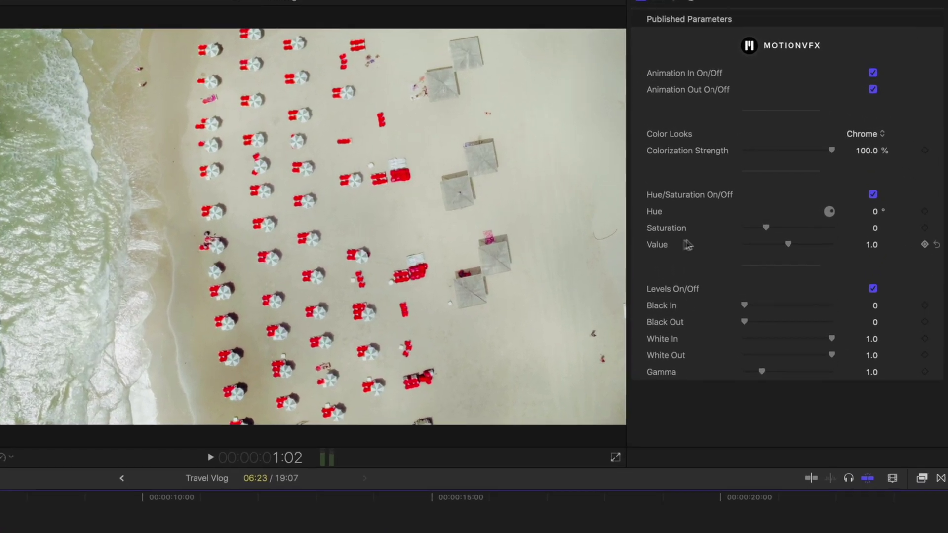
Set the look to Value 1.1, Black In 0.15, Black Out 0.11, White Out 0.88, and raise Gamma.
drag(821, 209, 824, 210)
drag(753, 309, 753, 322)
drag(832, 356, 821, 357)
drag(761, 372, 772, 375)
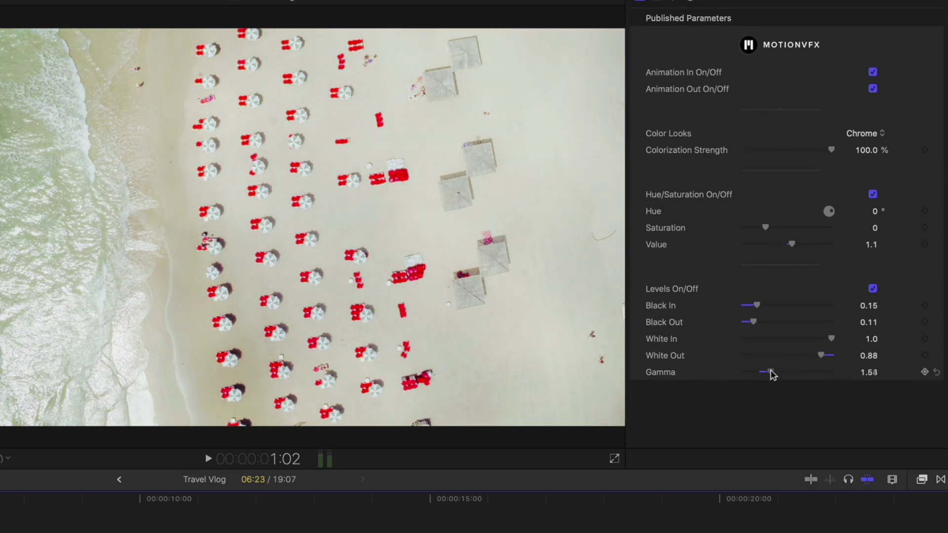